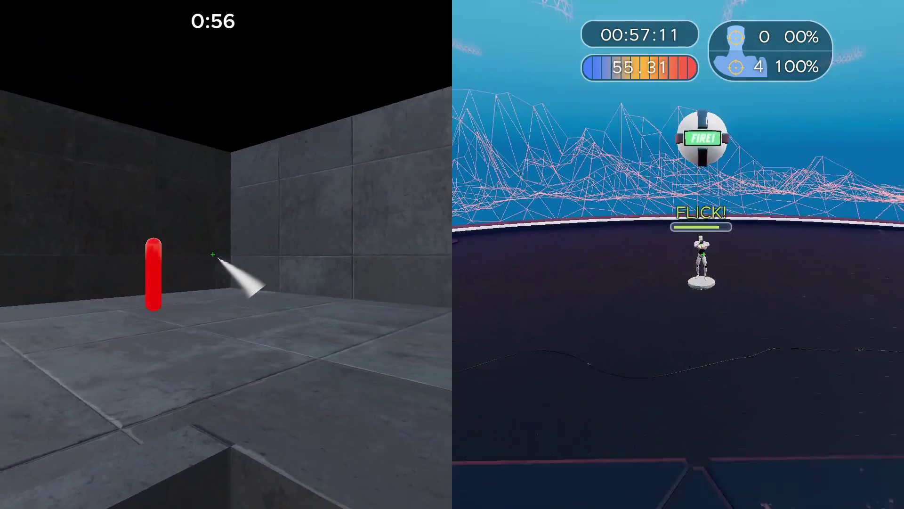
pyautogui.click(704, 255)
pyautogui.click(704, 254)
pyautogui.click(704, 255)
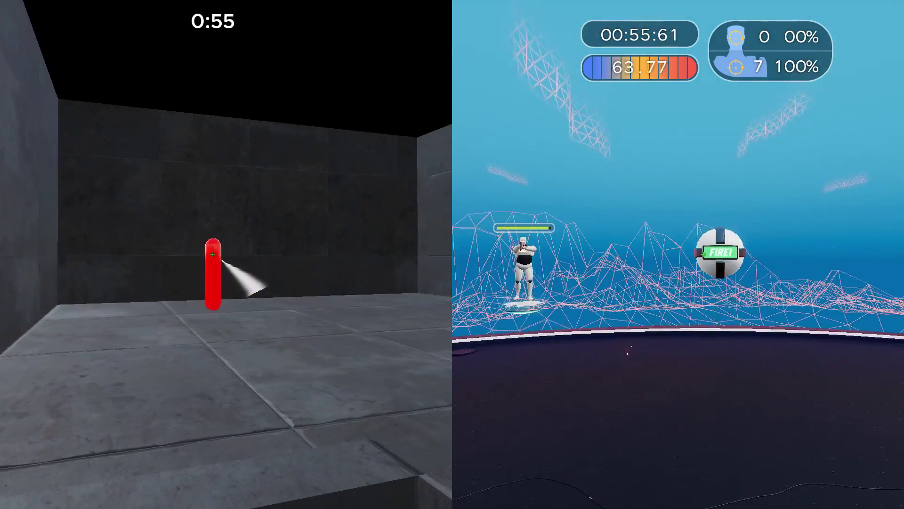
pyautogui.click(703, 255)
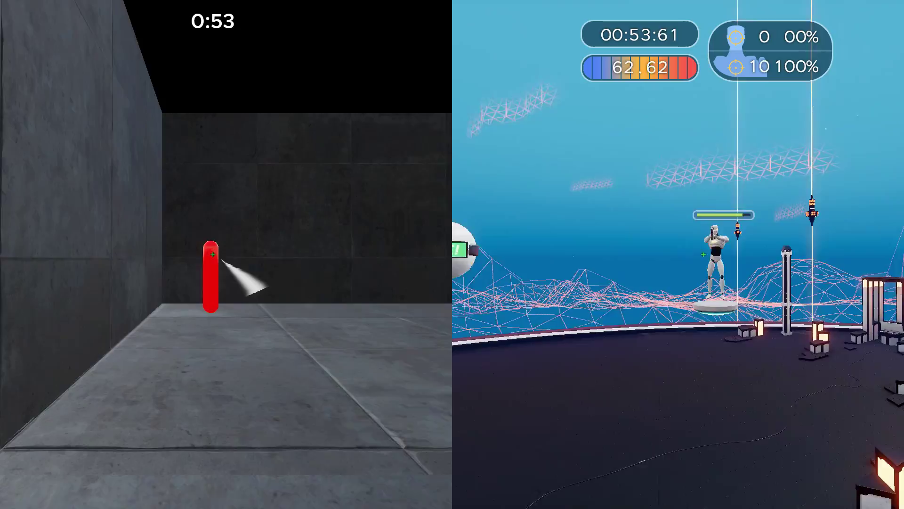
pyautogui.click(704, 254)
pyautogui.click(704, 255)
pyautogui.click(704, 255)
pyautogui.click(703, 254)
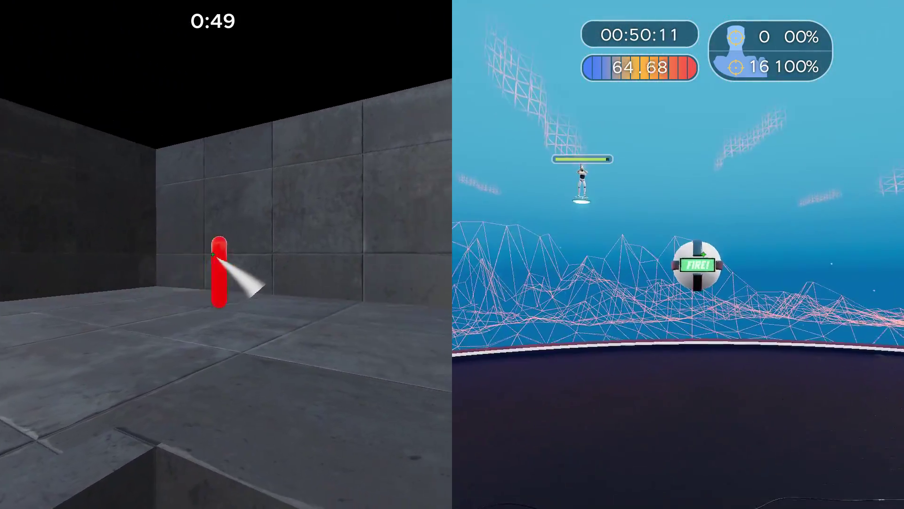
pyautogui.click(703, 254)
pyautogui.click(704, 255)
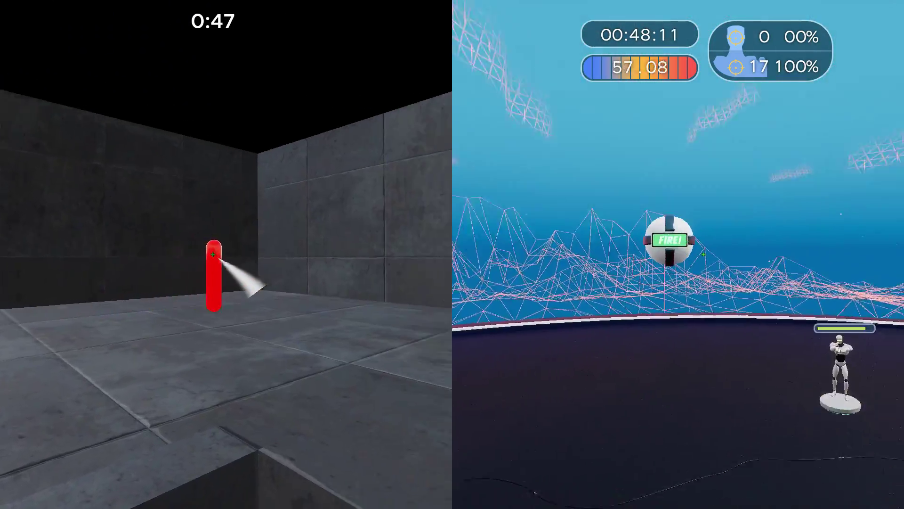
pyautogui.click(703, 255)
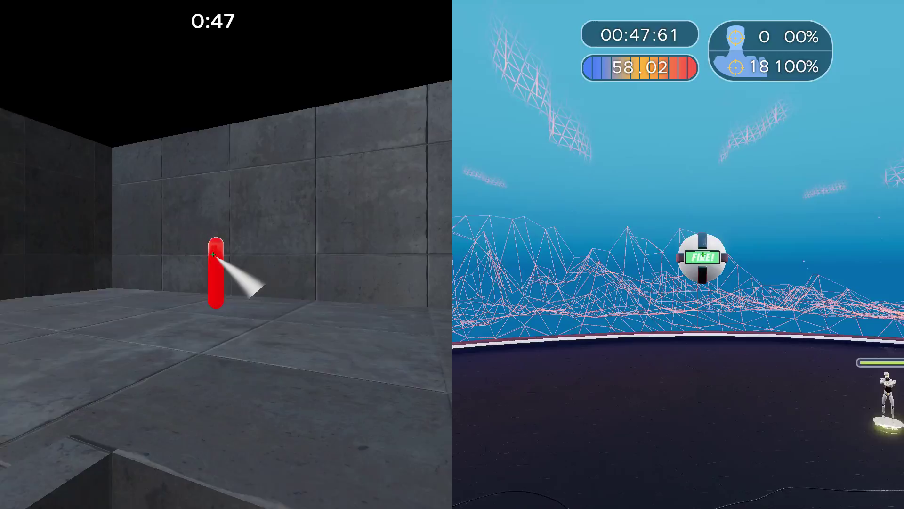
pyautogui.click(704, 255)
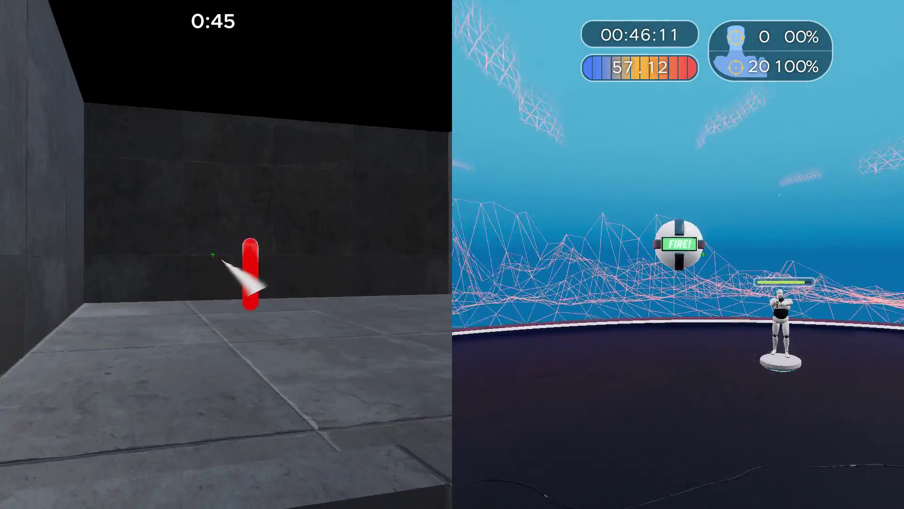
pyautogui.click(704, 254)
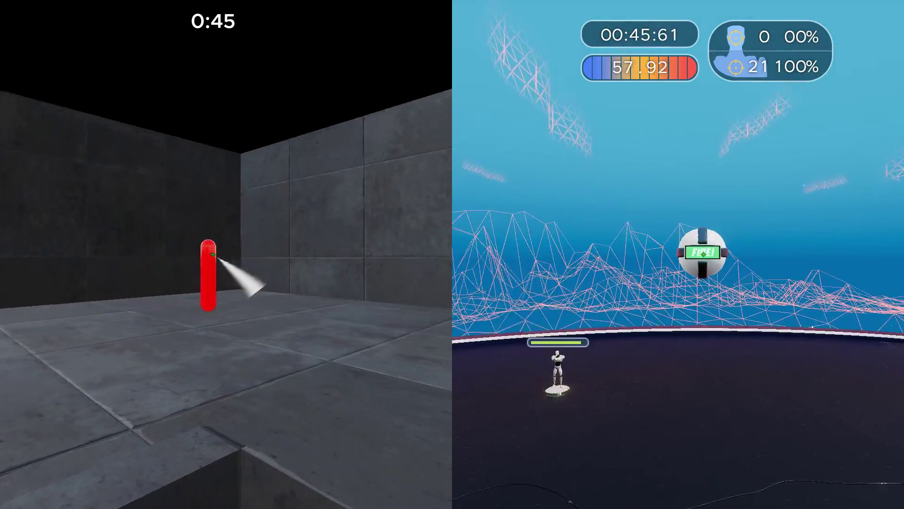
pyautogui.click(704, 255)
pyautogui.click(705, 254)
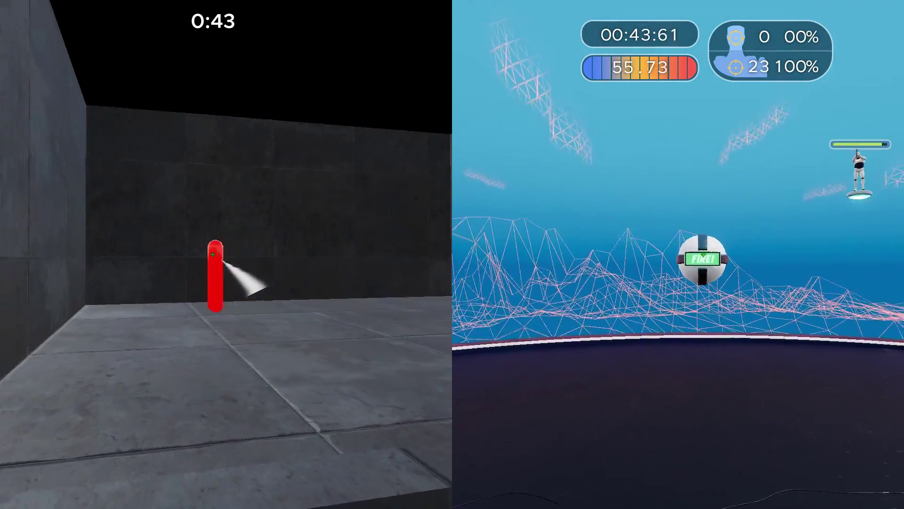
pyautogui.click(704, 254)
pyautogui.click(704, 255)
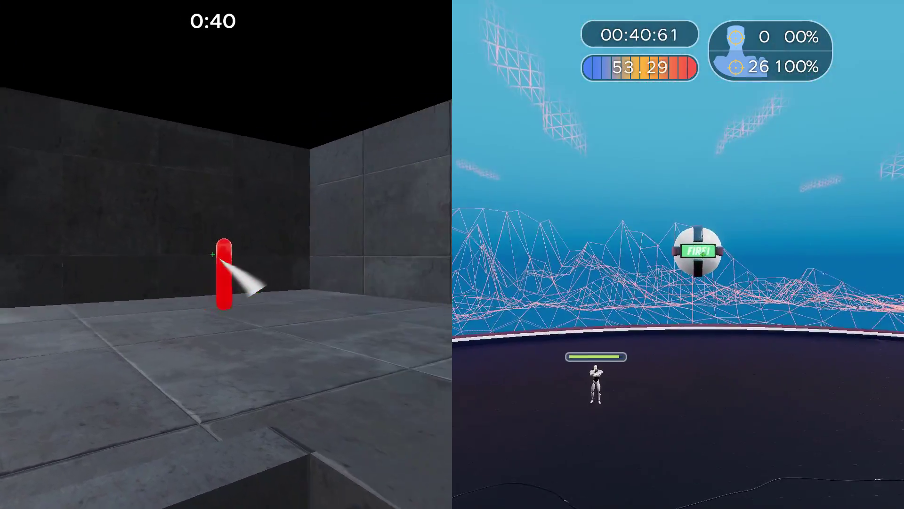
pyautogui.click(704, 254)
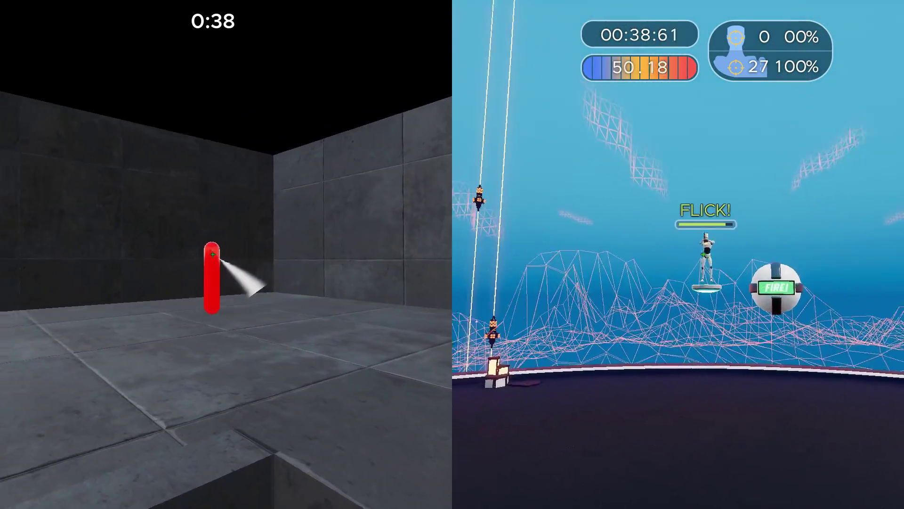
pyautogui.click(704, 255)
pyautogui.click(704, 254)
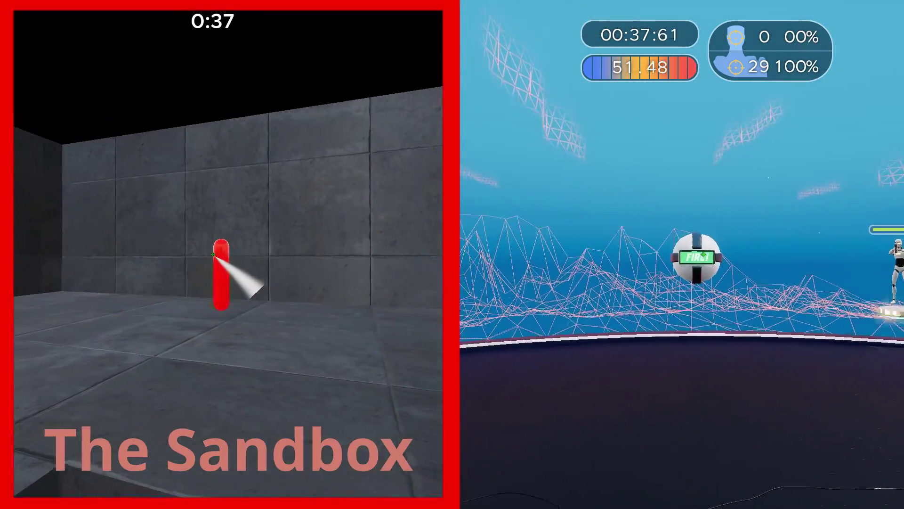
pyautogui.click(705, 255)
pyautogui.click(704, 255)
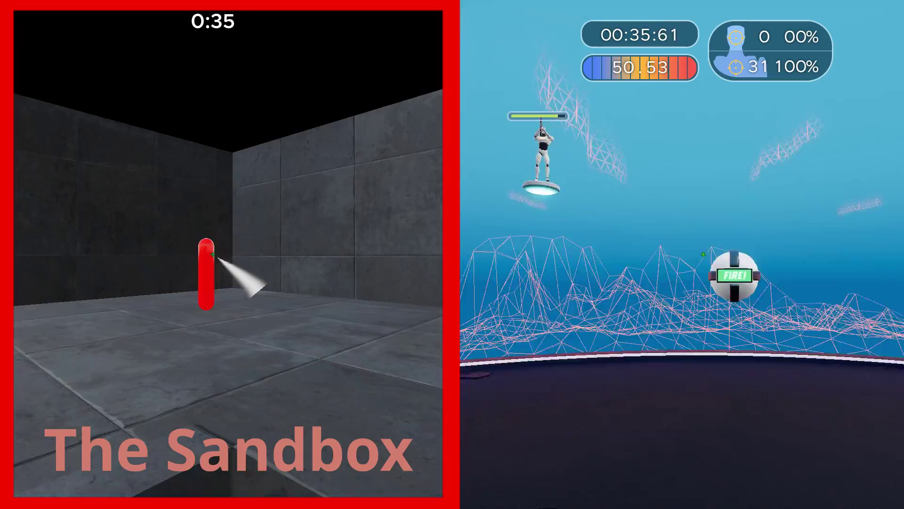
pyautogui.click(704, 255)
pyautogui.click(705, 255)
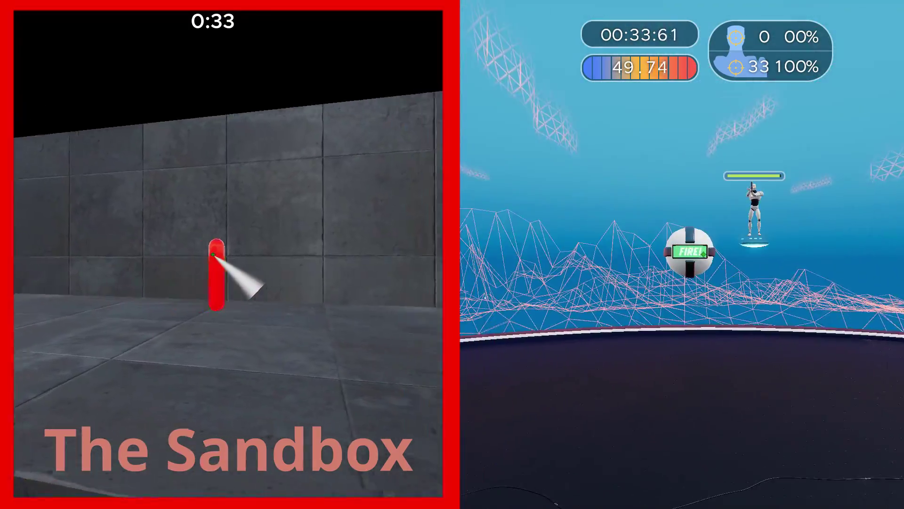
pyautogui.click(704, 255)
pyautogui.click(703, 254)
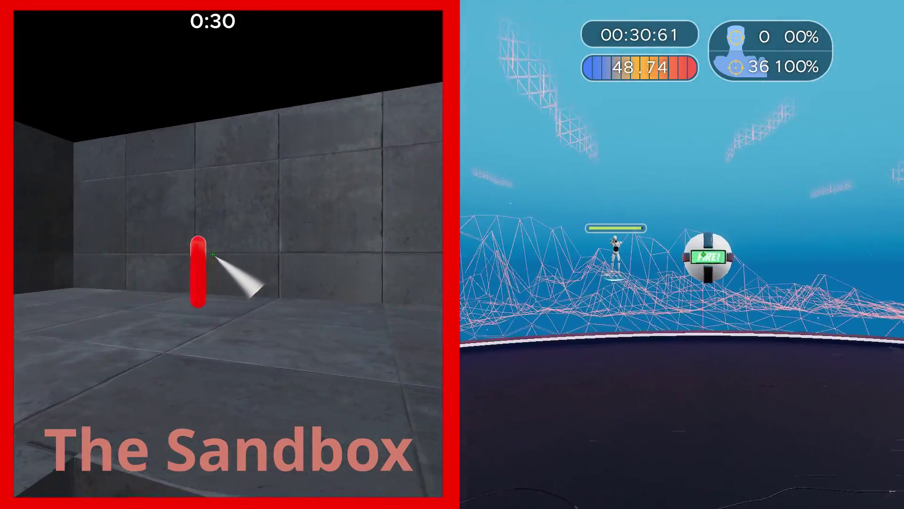
pyautogui.click(703, 254)
pyautogui.click(703, 255)
pyautogui.click(704, 255)
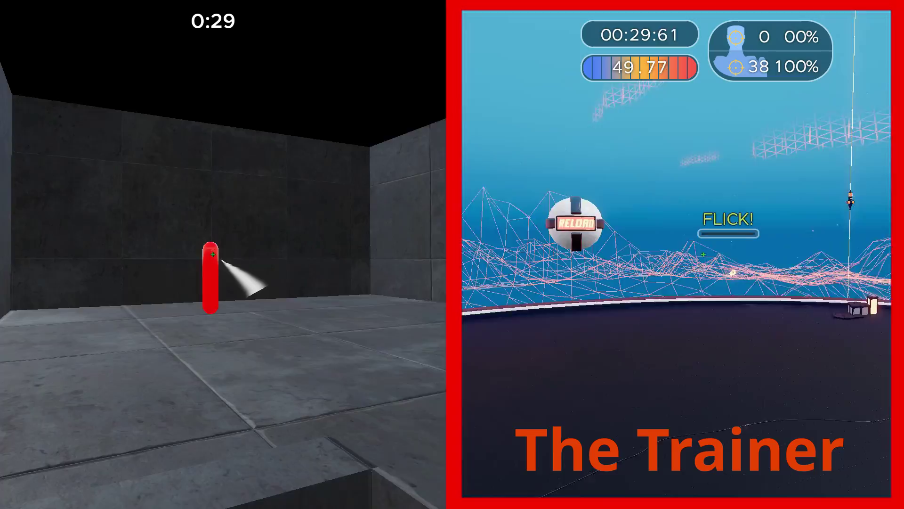
pyautogui.click(703, 254)
pyautogui.click(704, 254)
pyautogui.click(704, 255)
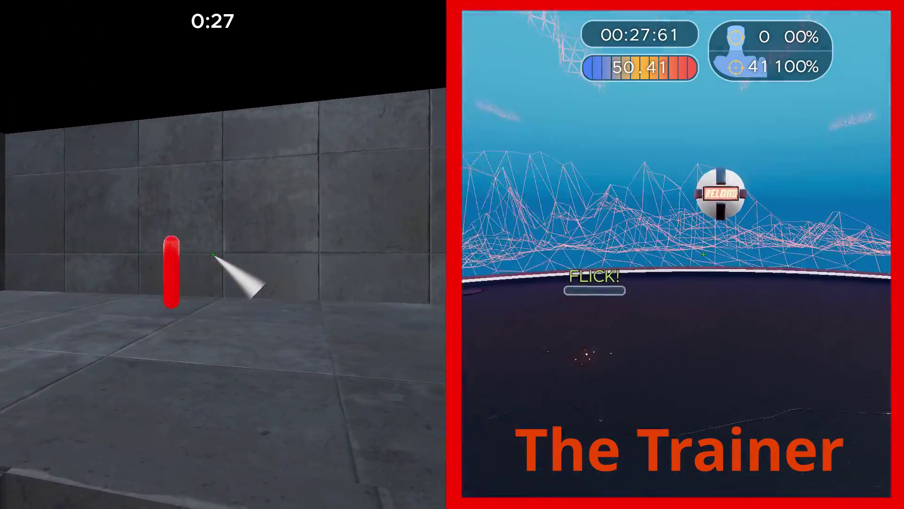
pyautogui.click(704, 254)
pyautogui.click(704, 255)
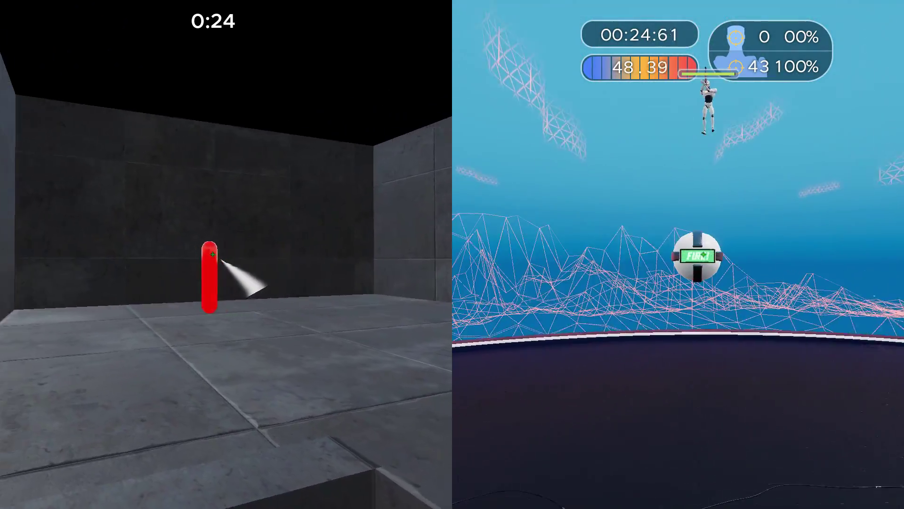
pyautogui.click(704, 255)
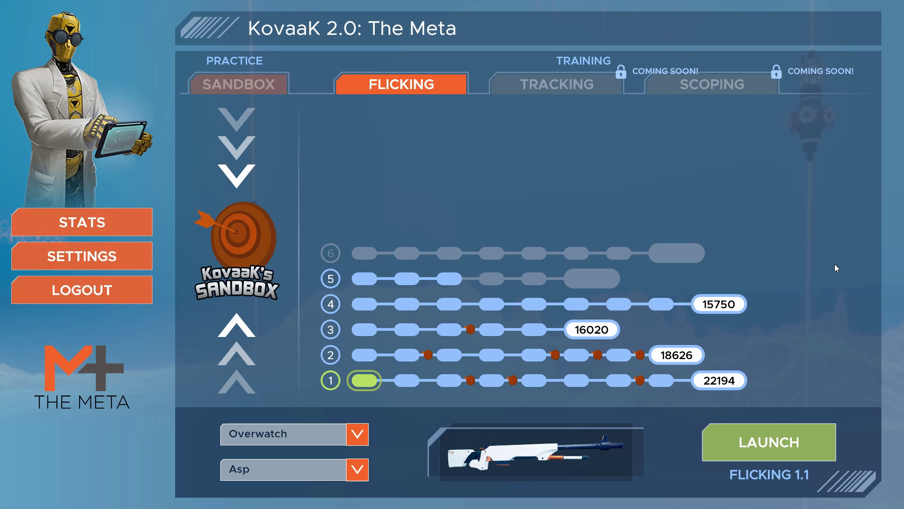
# Step: Enter KovaaK's Sandbox from the Flicking training menu, trying the switch back to the Trainer before returning to the Sandbox
pyautogui.click(237, 85)
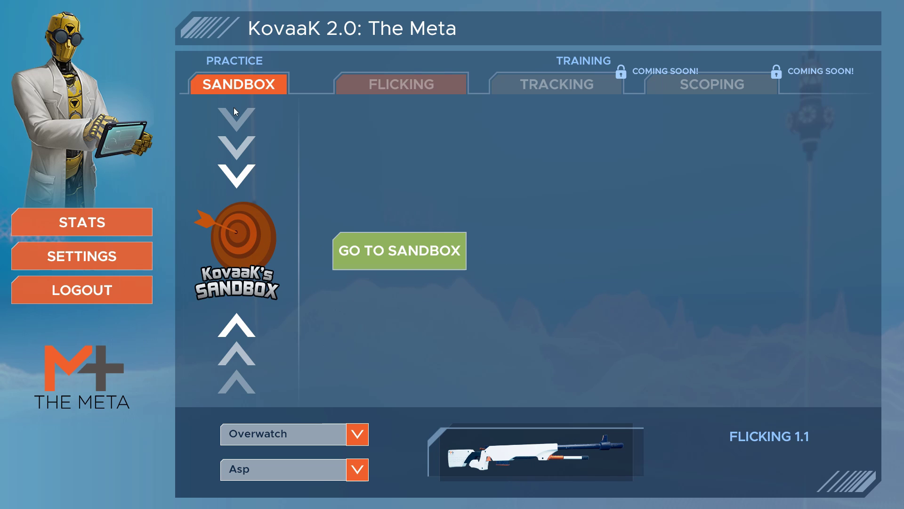
pyautogui.click(252, 236)
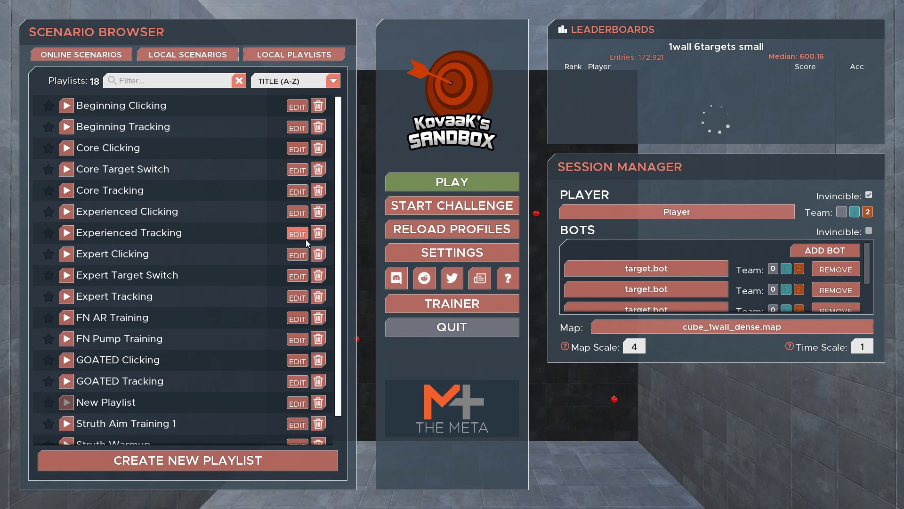
pyautogui.click(475, 301)
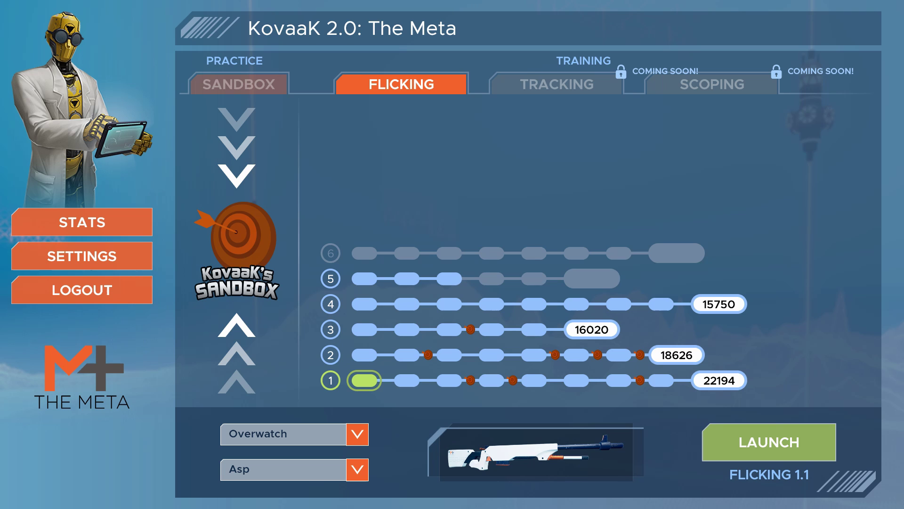
pyautogui.press('Escape')
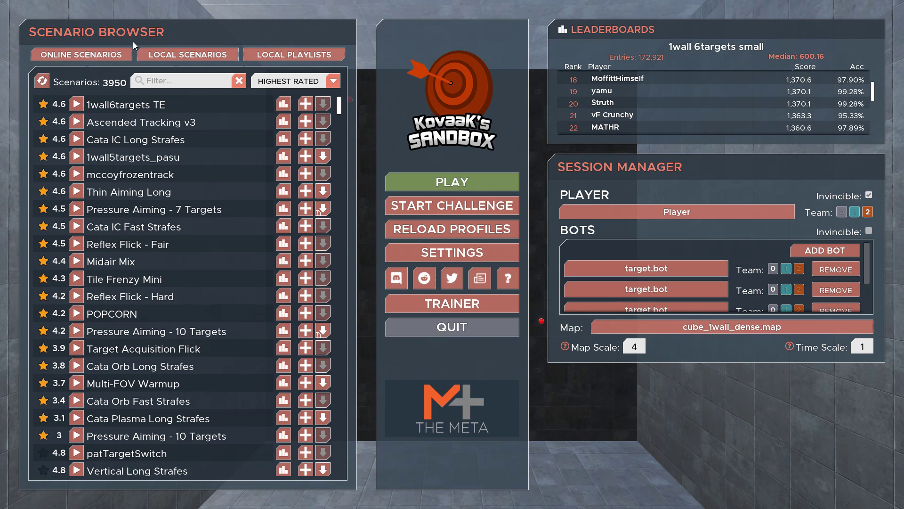
# Step: Browse the highest-rated online scenarios and look through the leaderboard of 1wall6targets TE
pyautogui.scroll(-4, 127, 288)
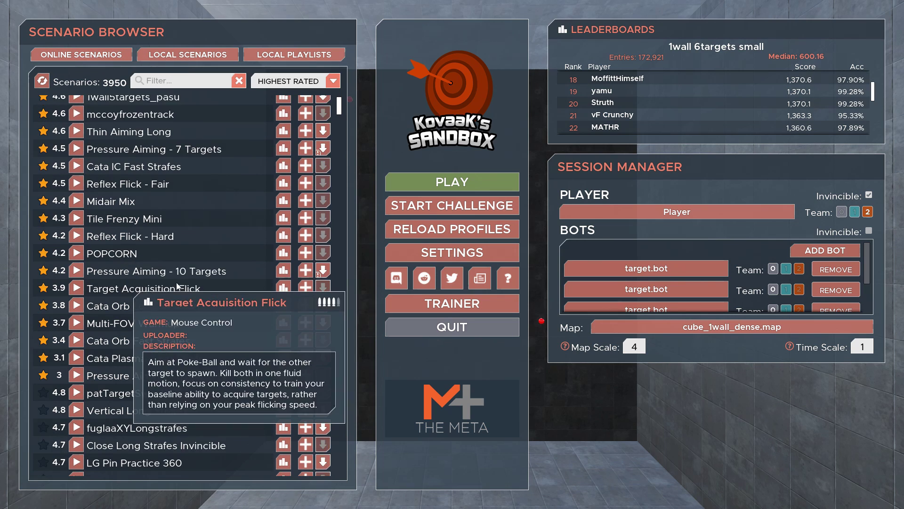
pyautogui.moveTo(339, 108); pyautogui.dragTo(371, 97)
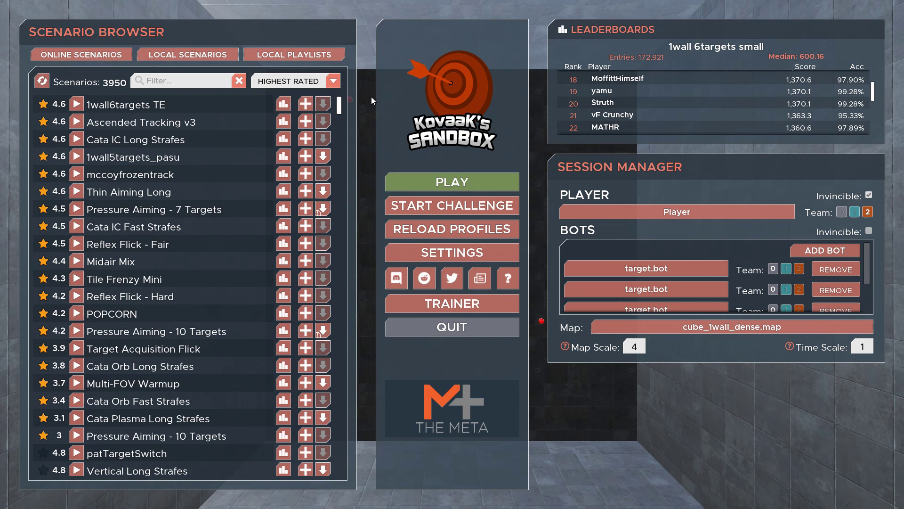
pyautogui.click(284, 105)
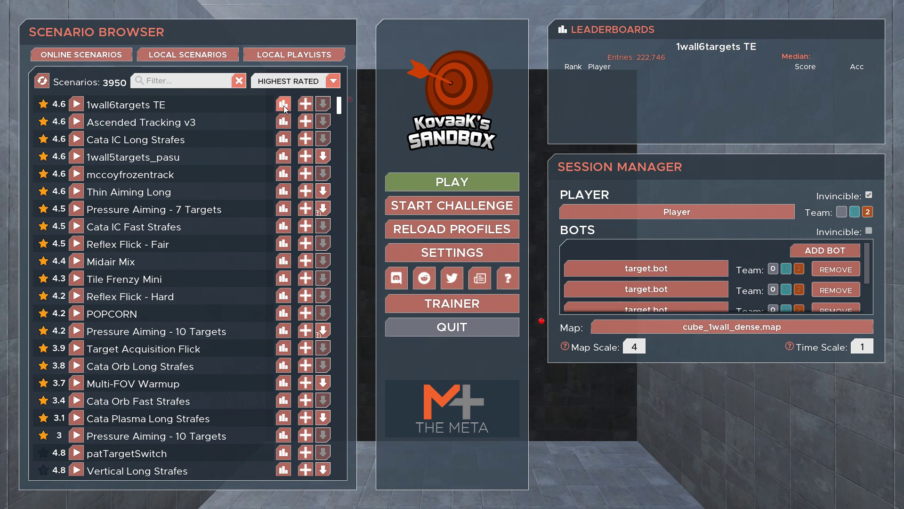
pyautogui.scroll(-5, 692, 108)
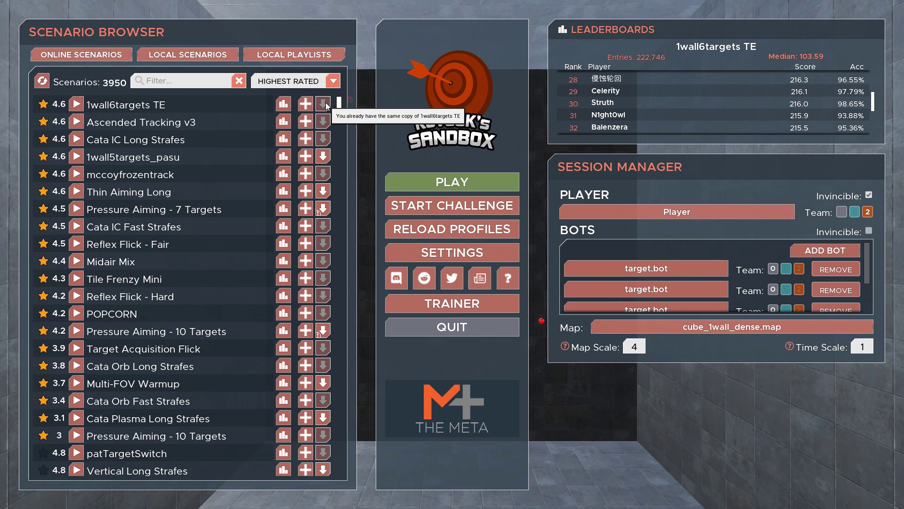
# Step: View the local scenarios and create a new playlist among the local playlists
pyautogui.click(213, 58)
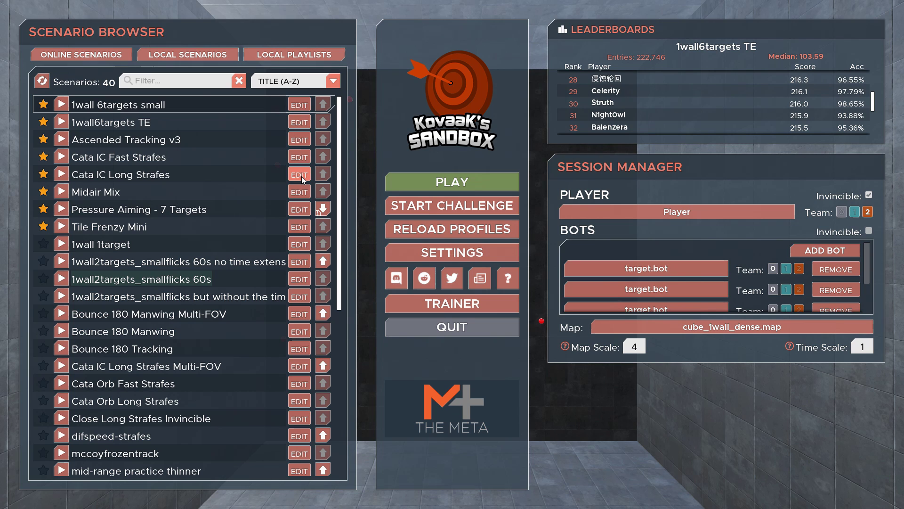
pyautogui.click(300, 55)
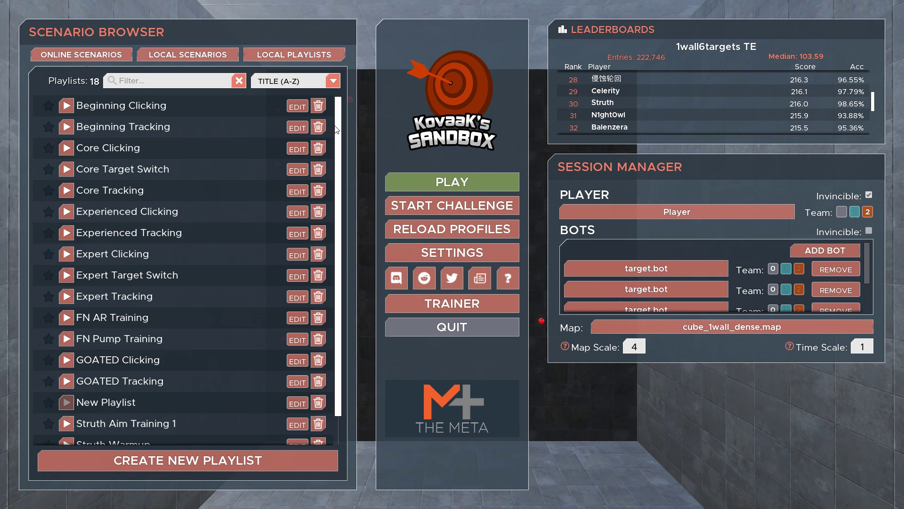
pyautogui.moveTo(339, 136)
pyautogui.mouseDown()
pyautogui.moveTo(346, 192)
pyautogui.moveTo(346, 124)
pyautogui.mouseUp()
pyautogui.click(221, 464)
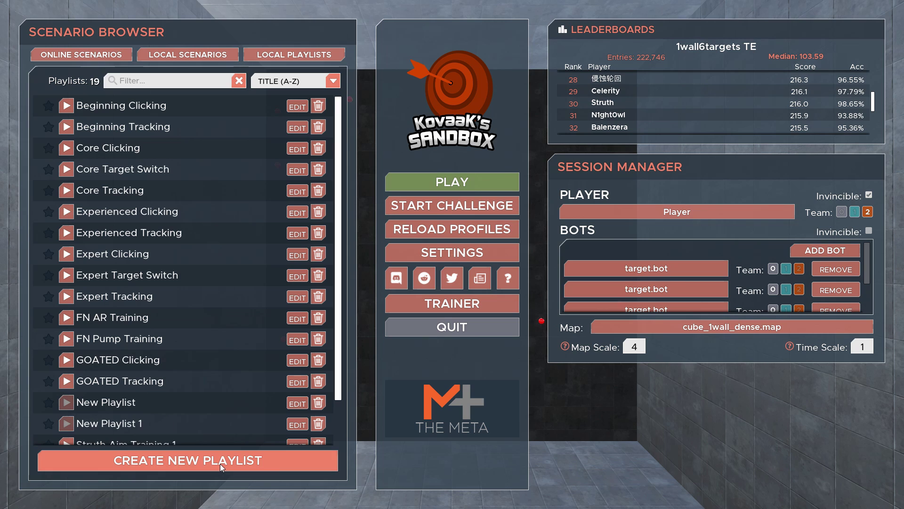
# Step: Open the main settings and review the available options for Sensitivity Scale and FOV Measurements, keeping Overwatch for both
pyautogui.click(503, 248)
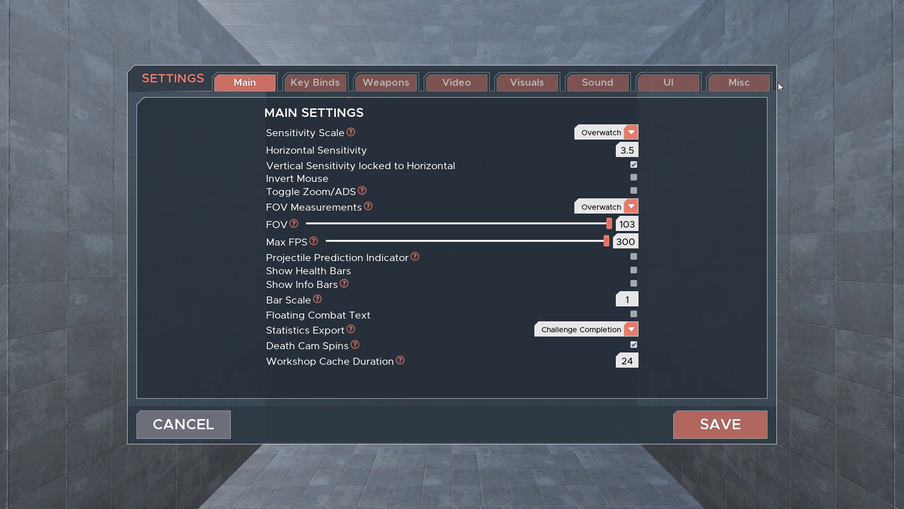
pyautogui.click(631, 132)
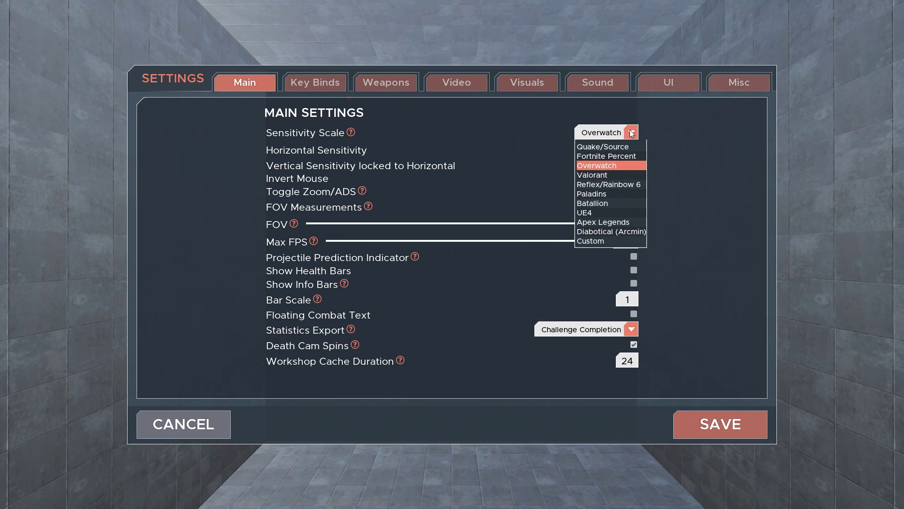
pyautogui.click(631, 131)
pyautogui.click(632, 207)
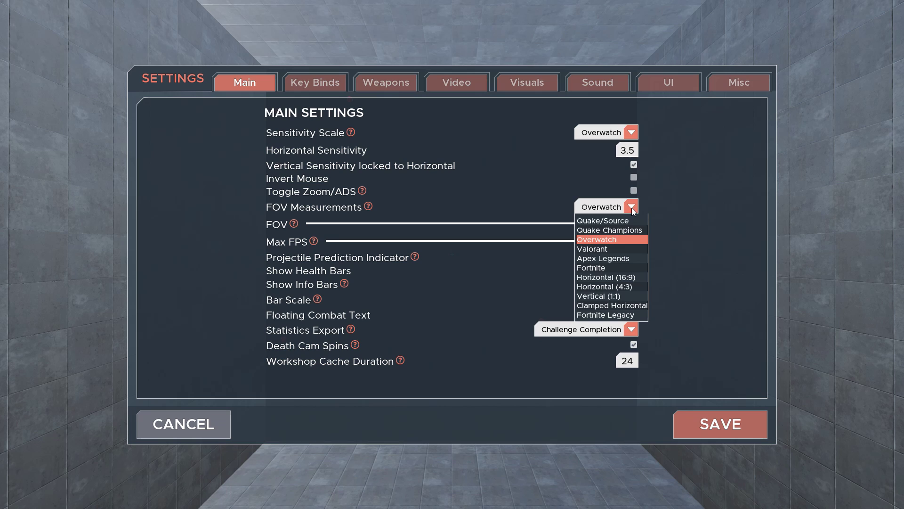
pyautogui.click(634, 207)
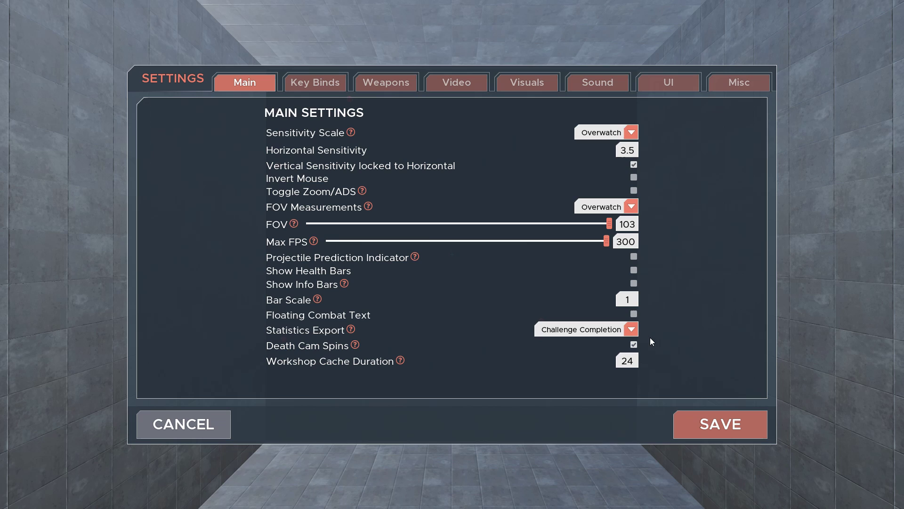
# Step: Inspect the Workshop Cache Duration setting and read its help text
pyautogui.doubleClick(634, 361)
pyautogui.click(634, 361)
pyautogui.moveTo(399, 361)
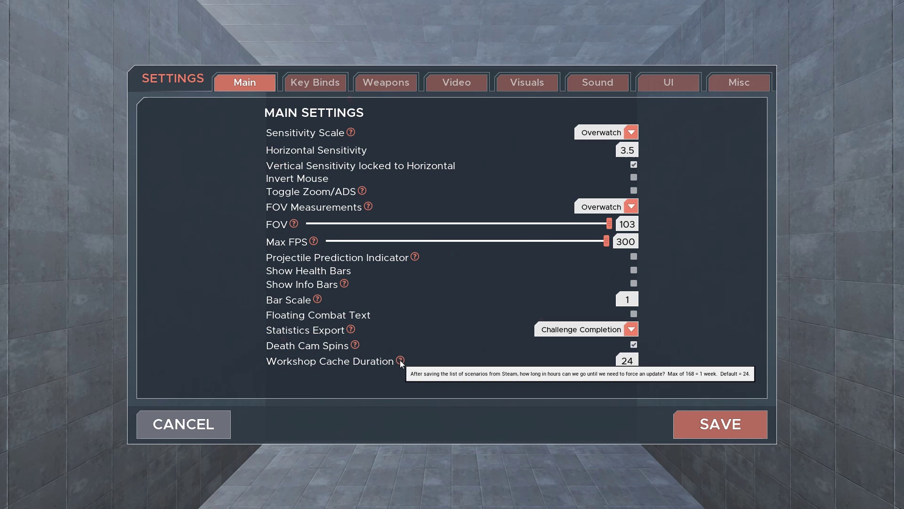
# Step: Look through the key bindings and assign T to the ResetSession action
pyautogui.click(319, 81)
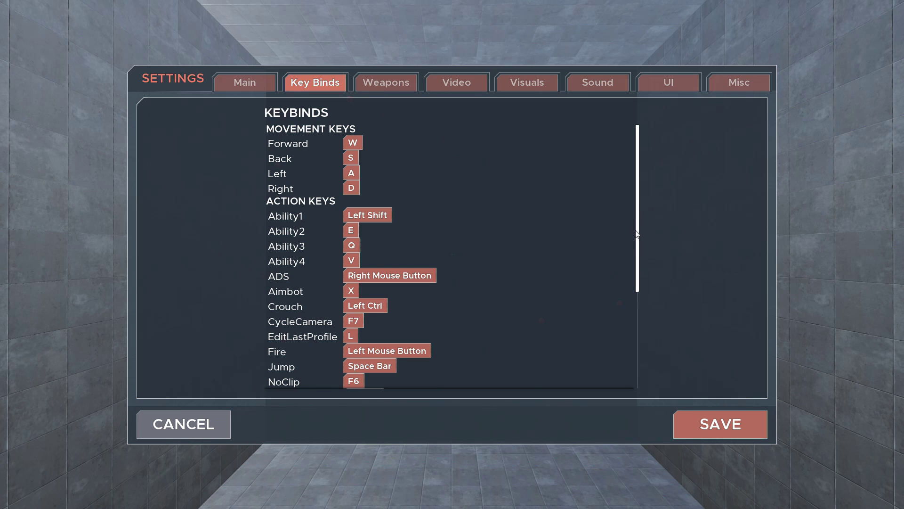
pyautogui.scroll(-5, 650, 235)
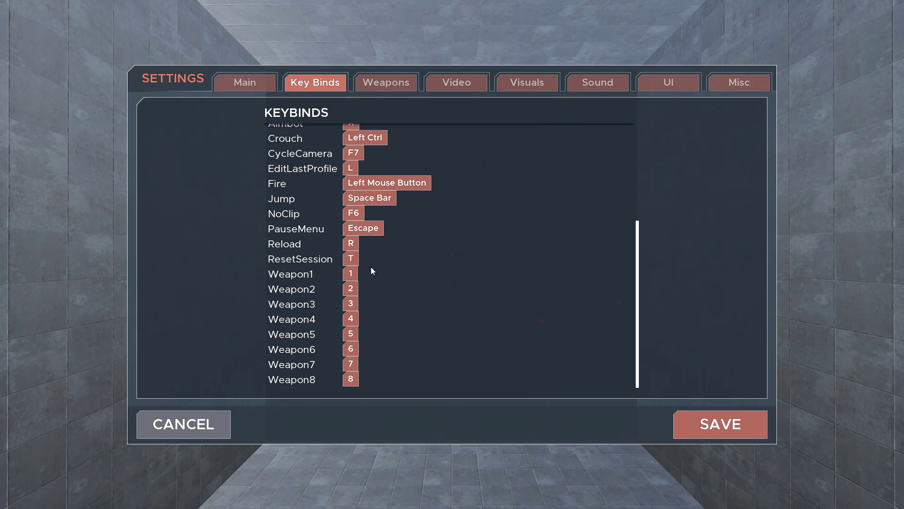
pyautogui.click(350, 260)
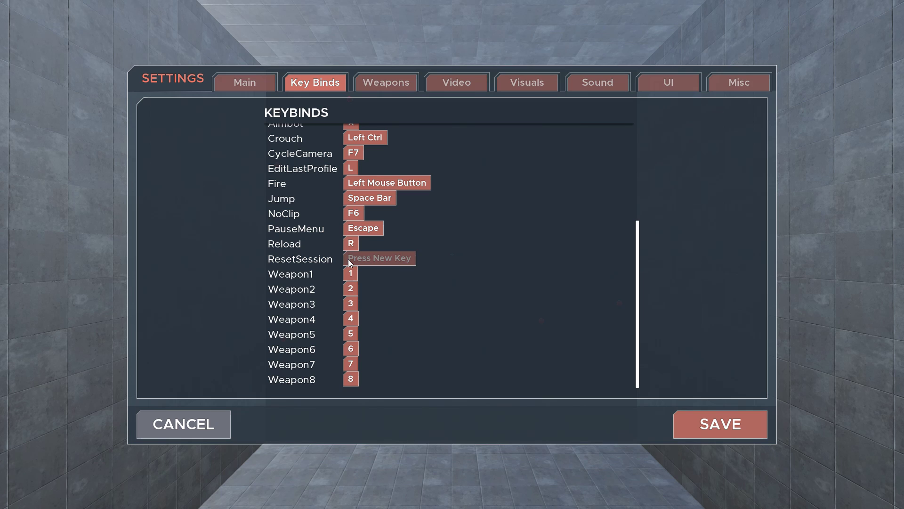
pyautogui.press('t')
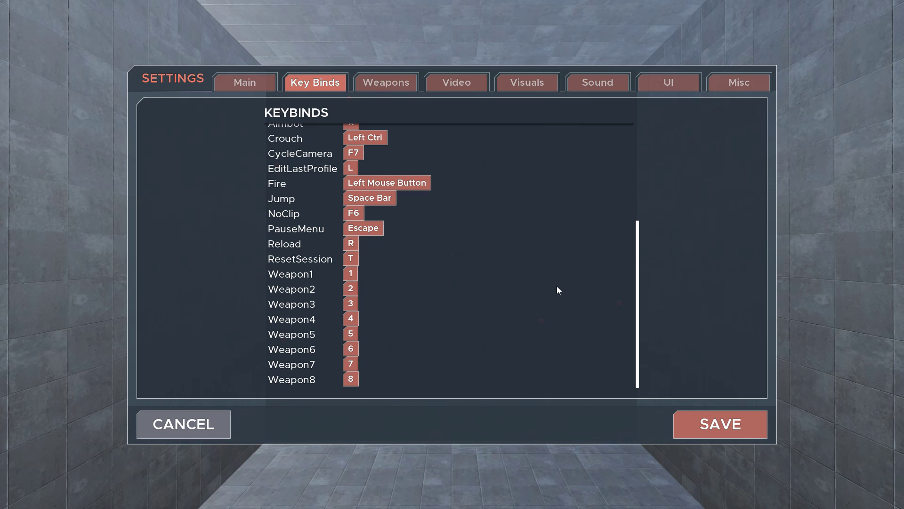
pyautogui.moveTo(638, 303); pyautogui.dragTo(638, 164)
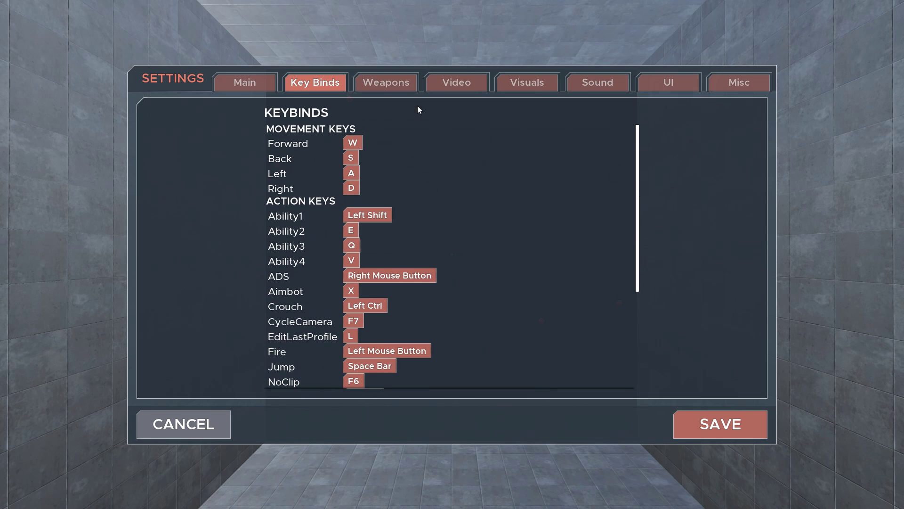
# Step: Review the default weapon settings and browse the crosshair images, leaving the crosshair selection without choosing one
pyautogui.click(394, 80)
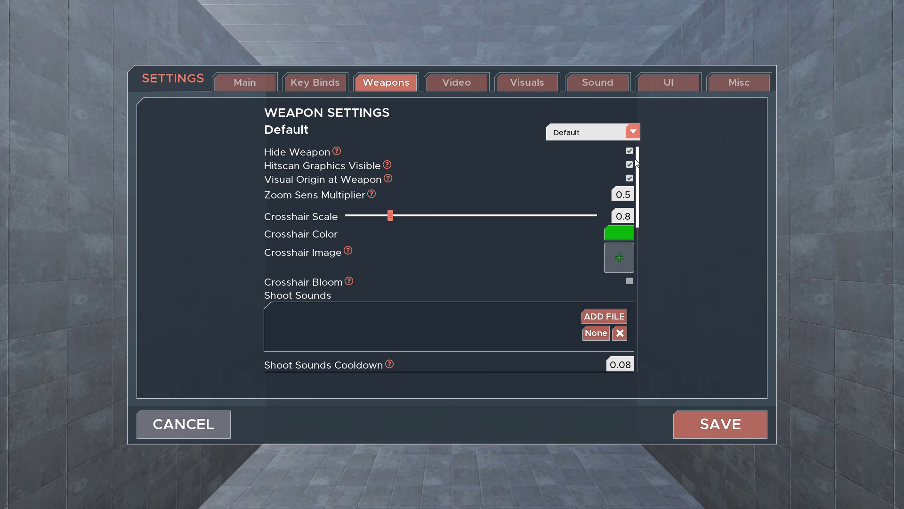
pyautogui.click(615, 262)
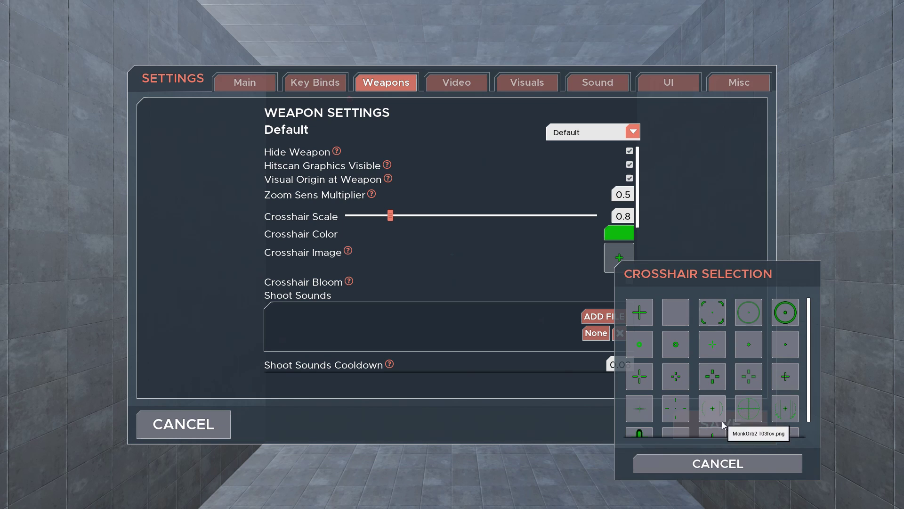
pyautogui.click(719, 464)
pyautogui.moveTo(638, 217); pyautogui.dragTo(666, 198)
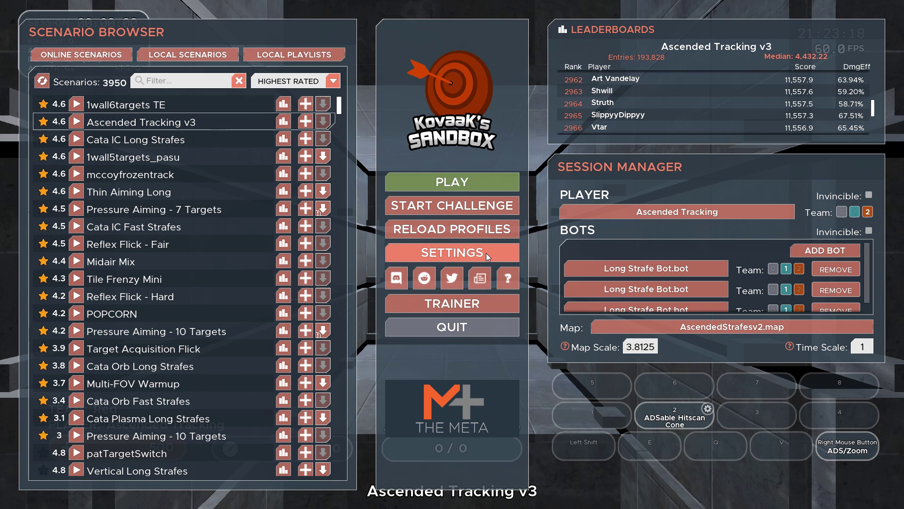
# Step: Reopen the settings in Ascended Tracking v3, view the ADSable Hitscan Cone weapon settings, and leave without saving
pyautogui.press('Escape')
pyautogui.click(486, 253)
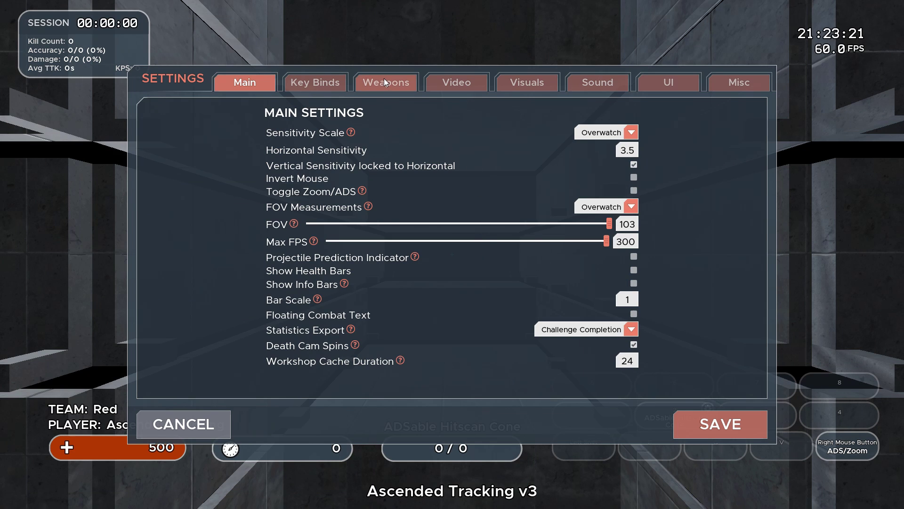
pyautogui.click(384, 80)
pyautogui.click(638, 130)
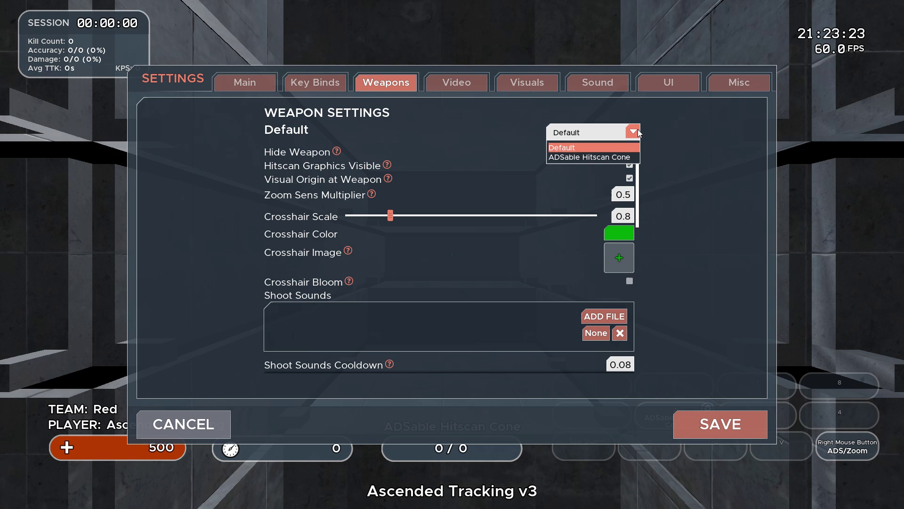
pyautogui.click(619, 159)
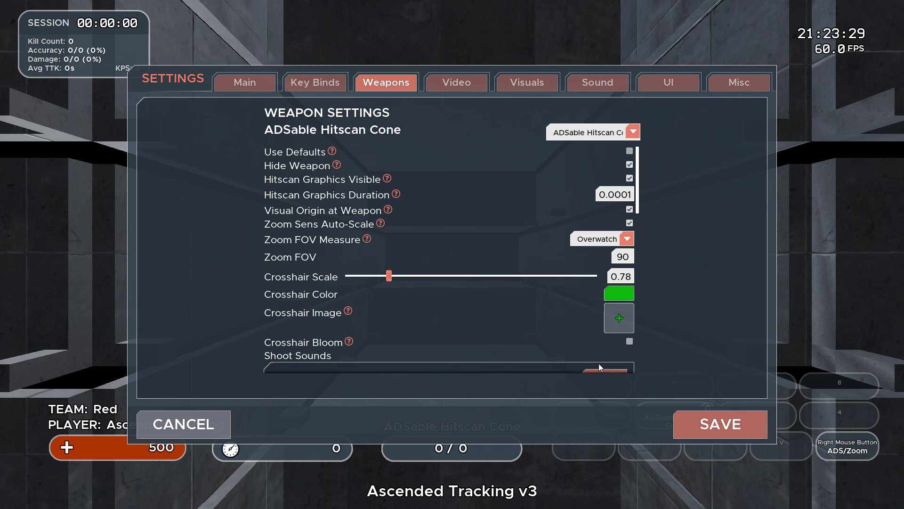
pyautogui.click(216, 426)
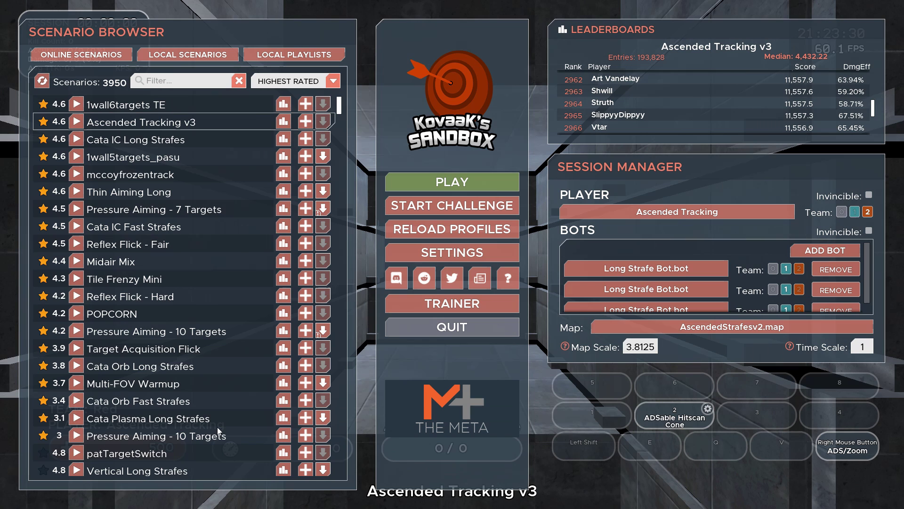
# Step: Try turning off Zoom Sens Auto-Scale for the ADSable Hitscan Cone and setting its Zoom Sens Multiplier to 0.5
pyautogui.click(707, 410)
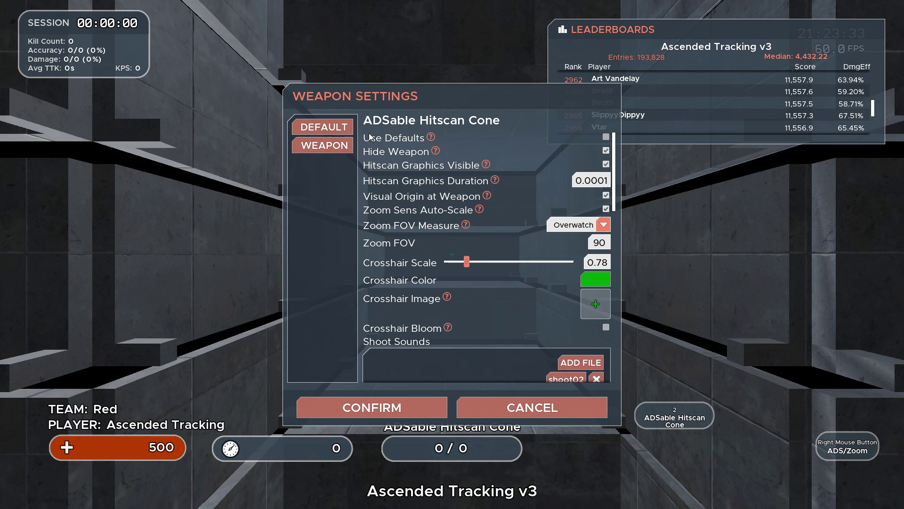
pyautogui.moveTo(618, 189); pyautogui.dragTo(619, 169)
pyautogui.click(605, 210)
pyautogui.click(605, 209)
pyautogui.click(605, 208)
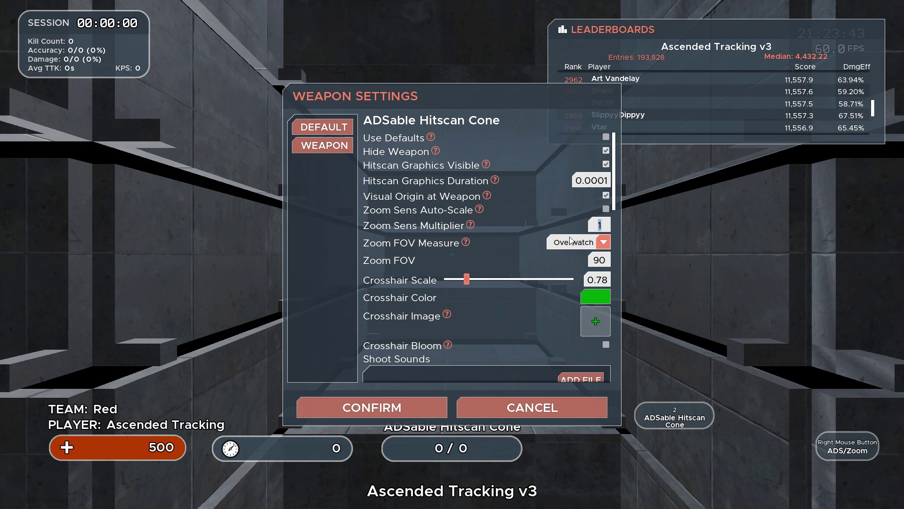
pyautogui.write('0.5')
pyautogui.press('Escape')
# Step: Review the available video modes and examine the visual settings for walls, floors, sky, enemy and team colors
pyautogui.click(461, 82)
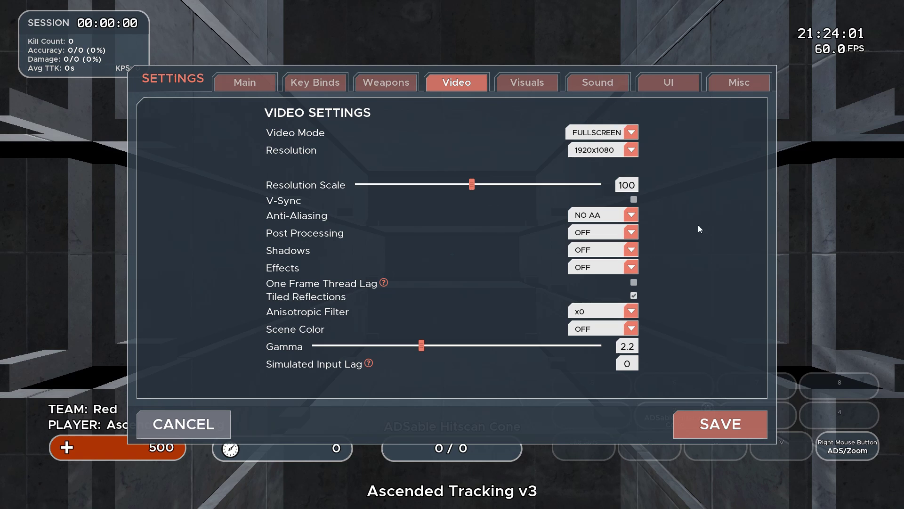
pyautogui.click(632, 133)
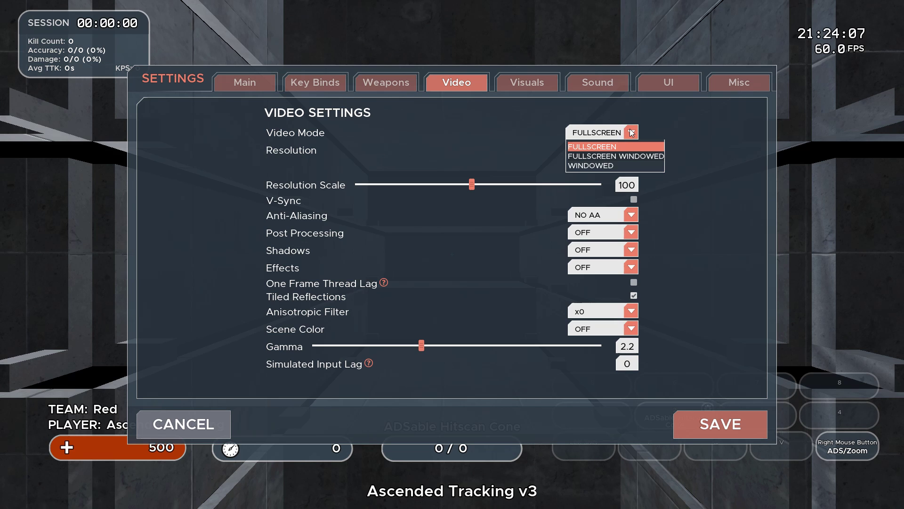
pyautogui.click(541, 84)
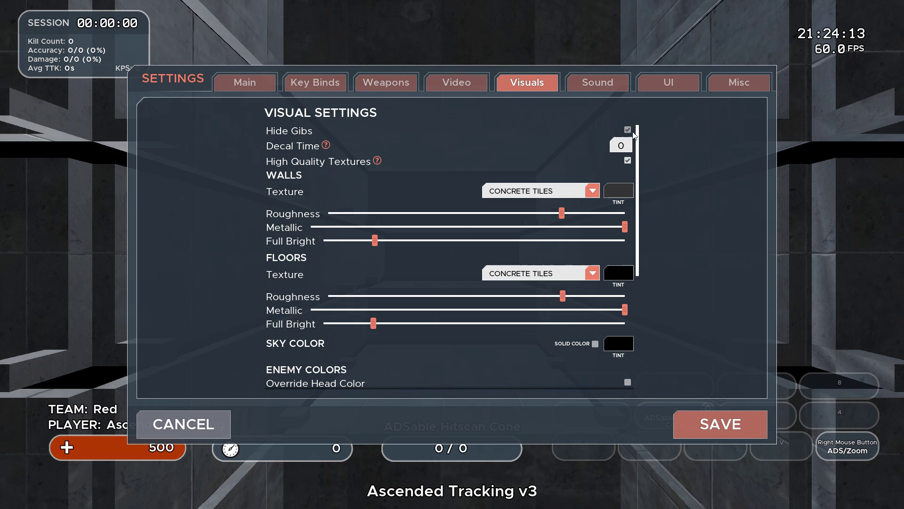
pyautogui.scroll(-5, 641, 173)
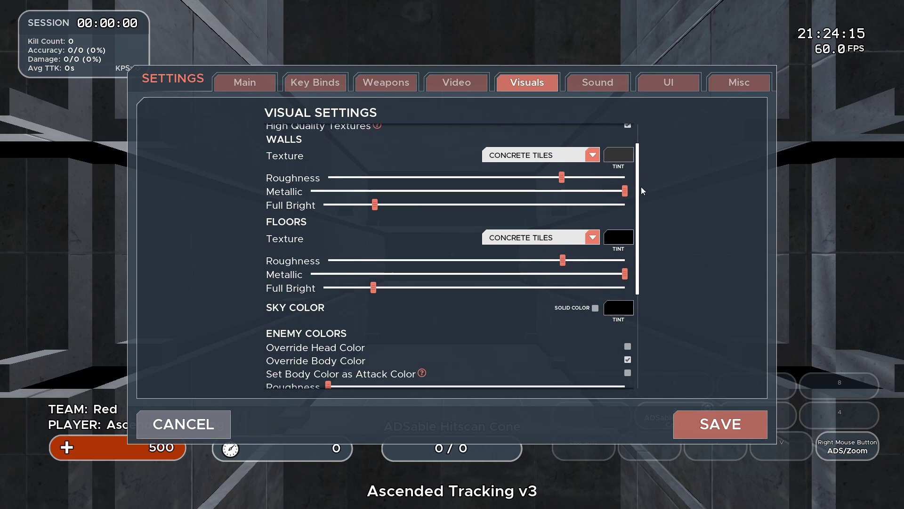
pyautogui.scroll(-5, 645, 219)
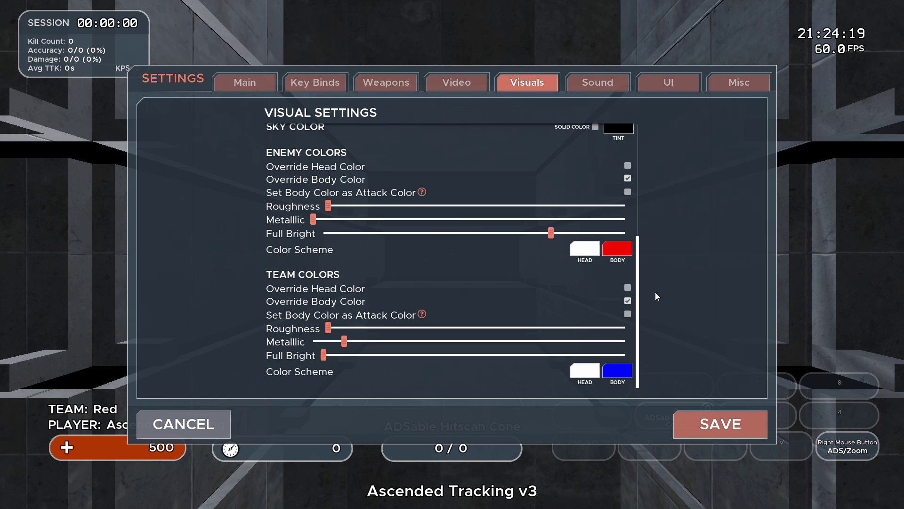
pyautogui.scroll(4, 655, 292)
pyautogui.scroll(3, 650, 212)
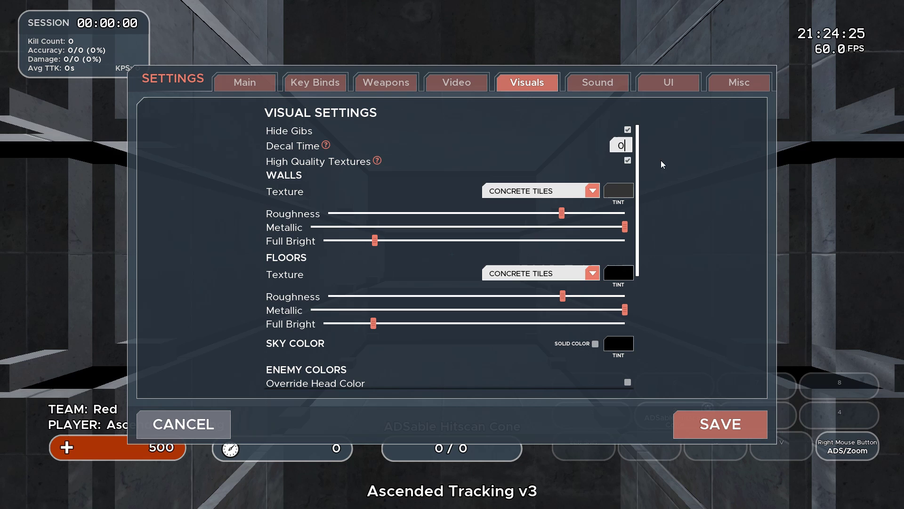
# Step: Look through the sound settings, from the volume levels and kill and spawn sounds down to the pitch options
pyautogui.click(592, 83)
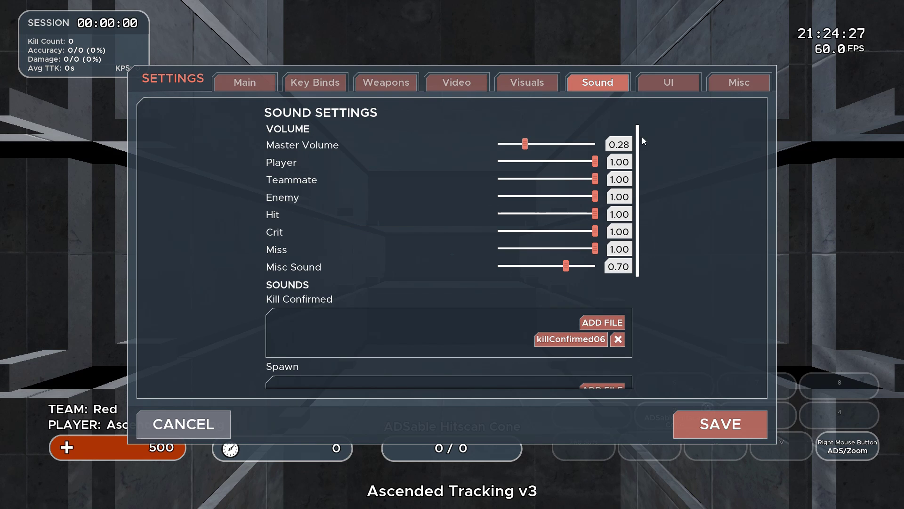
pyautogui.scroll(-1, 640, 206)
pyautogui.moveTo(639, 206); pyautogui.dragTo(647, 305)
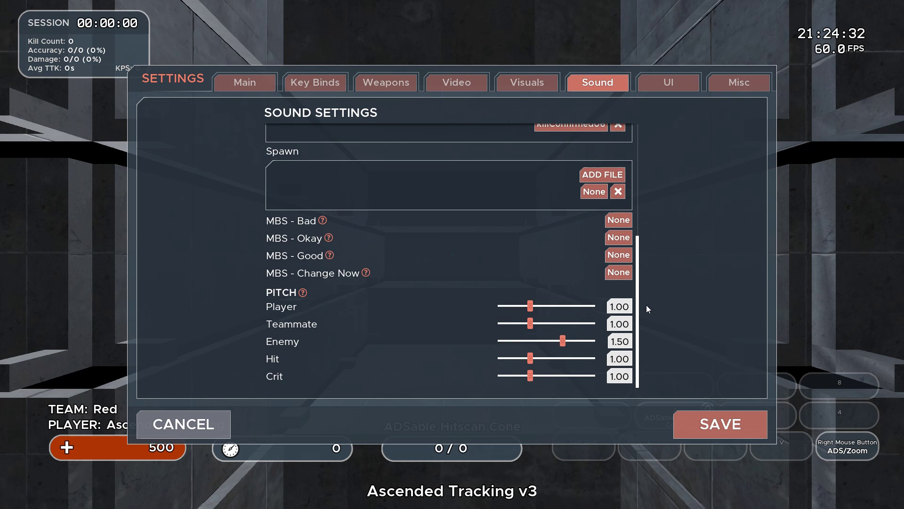
# Step: Hide every individual UI element from Player Info to Movement Bar and save the settings
pyautogui.click(658, 83)
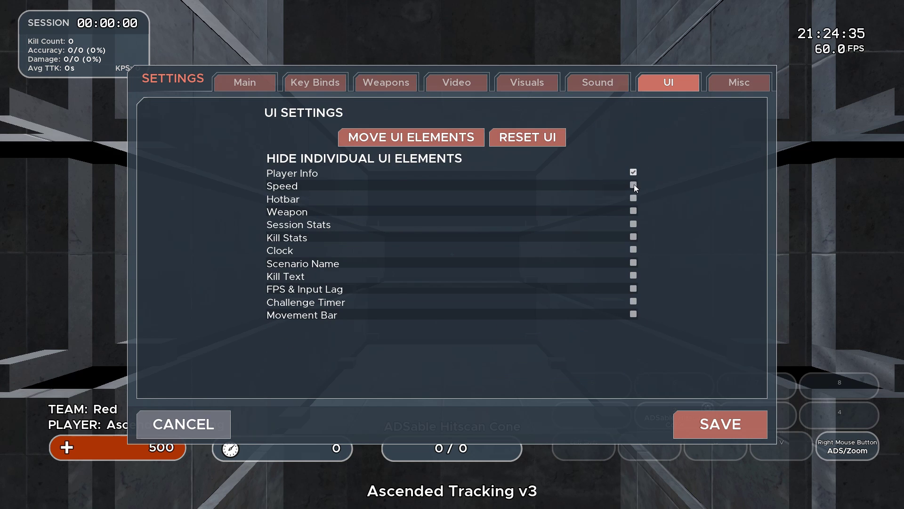
pyautogui.click(634, 236)
pyautogui.click(633, 249)
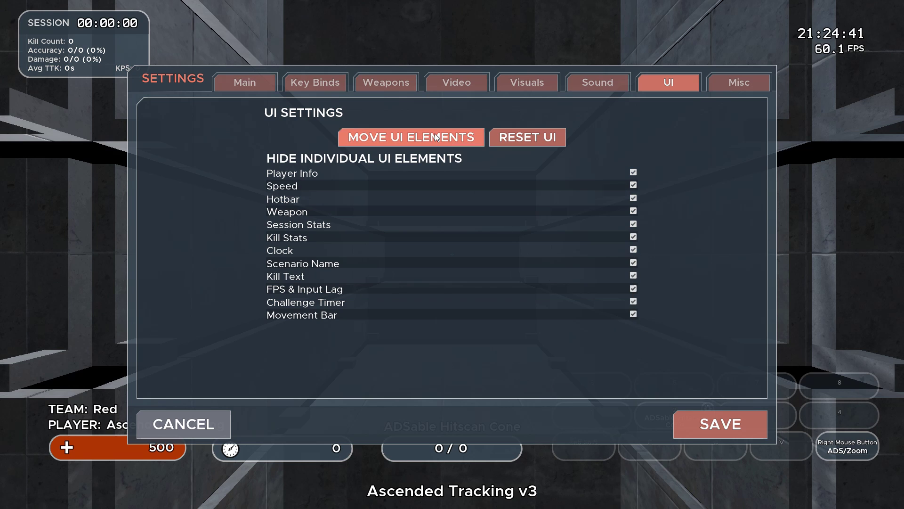
pyautogui.click(698, 426)
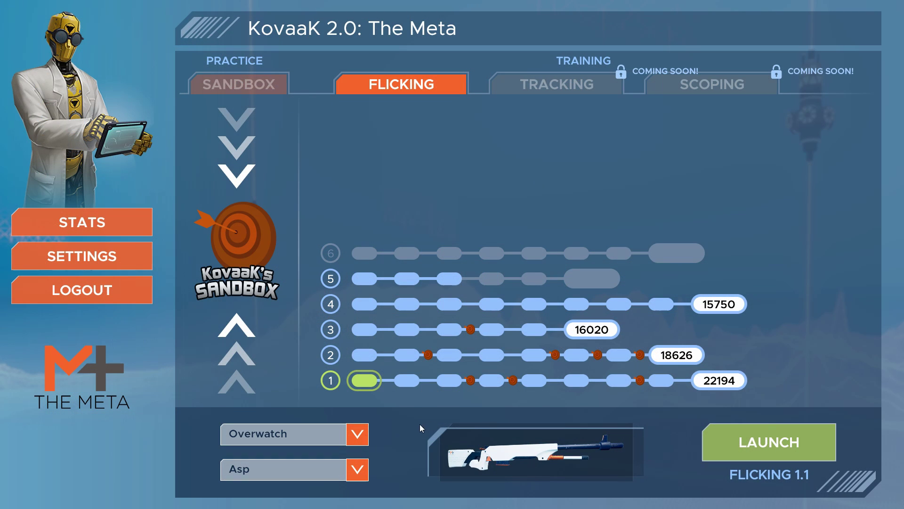
# Step: Examine the games offered for Flicking training and the Overwatch weapon choices, keeping Overwatch and Asp
pyautogui.click(358, 434)
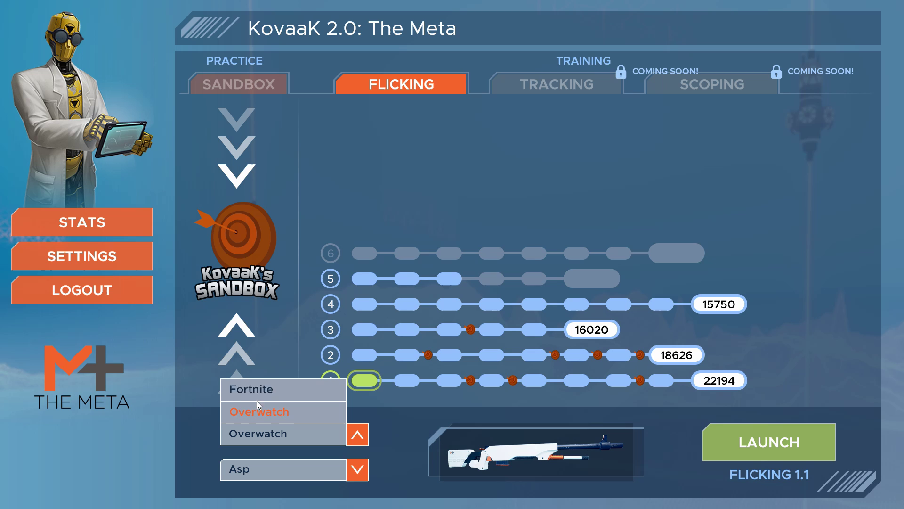
pyautogui.click(358, 469)
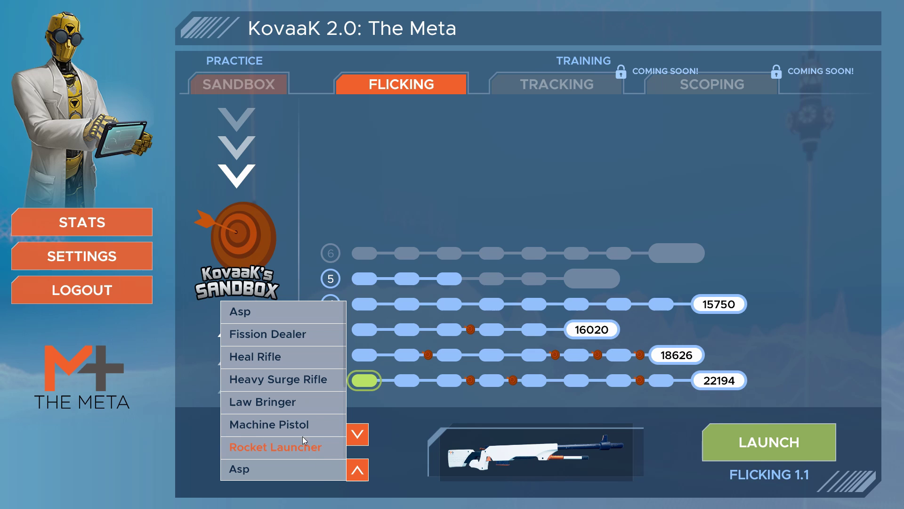
pyautogui.click(415, 468)
# Step: Switch the training game to Fortnite to examine its weapon choices and return the game to Overwatch
pyautogui.click(359, 436)
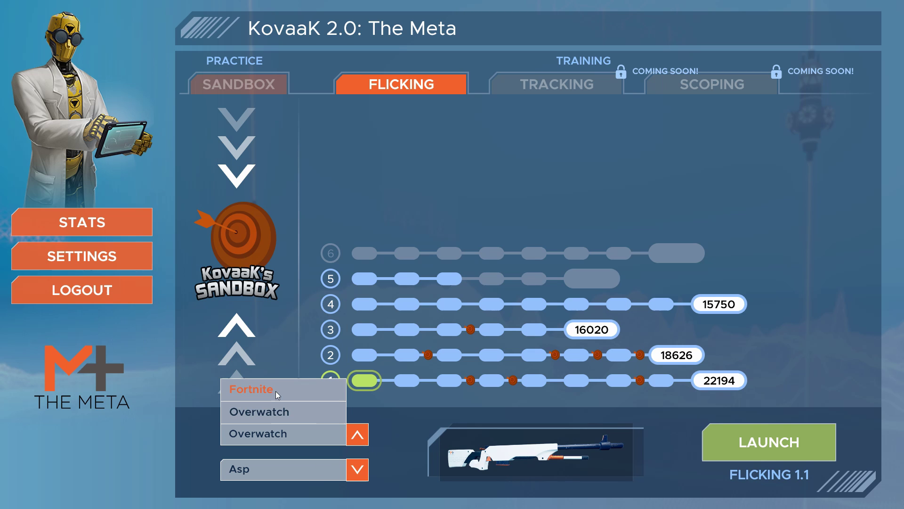
pyautogui.click(274, 389)
pyautogui.click(354, 470)
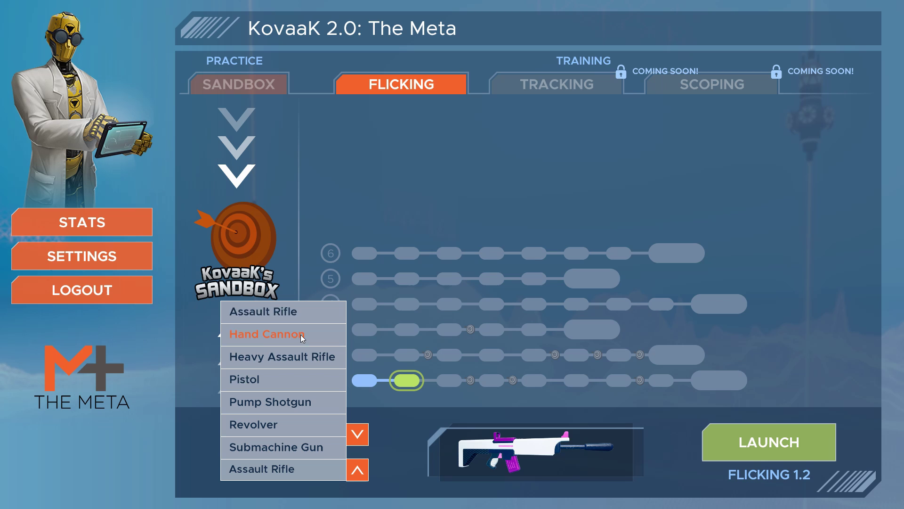
pyautogui.click(360, 469)
pyautogui.click(357, 434)
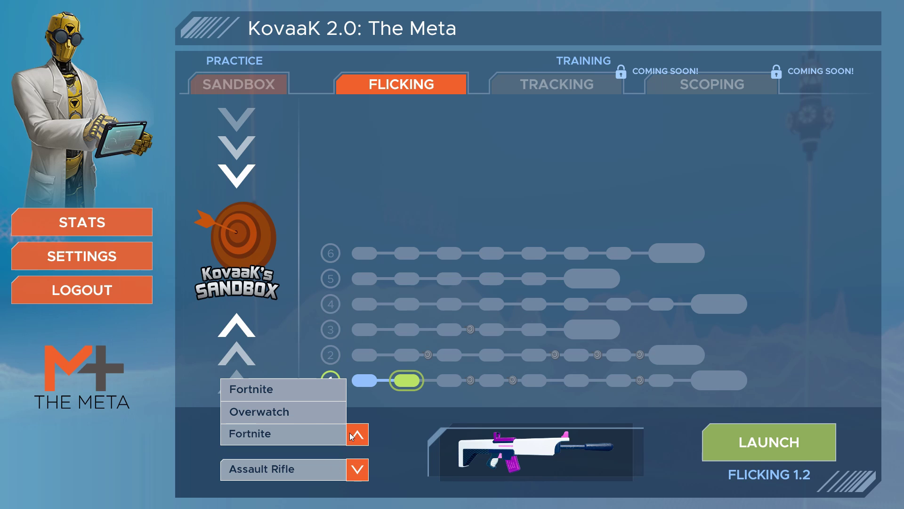
pyautogui.click(282, 412)
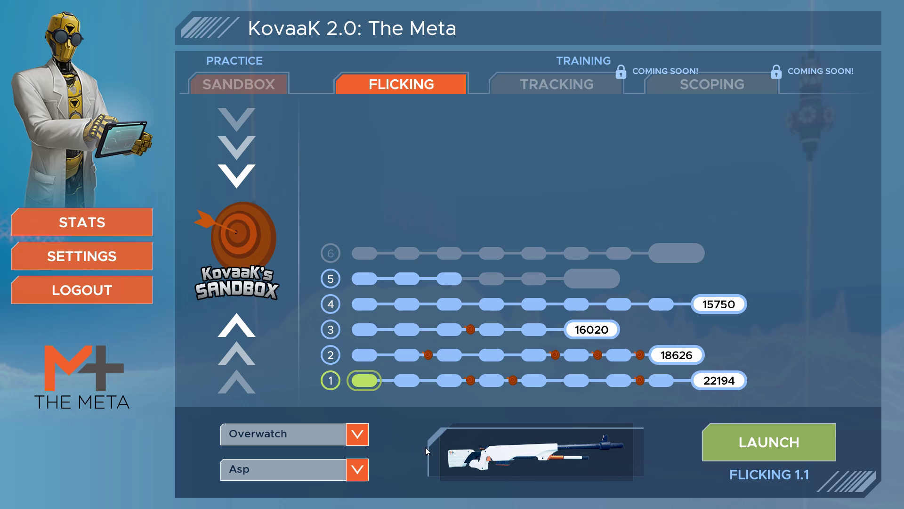
# Step: Go through Flicking levels 1.2 to 1.8 in order and start the scored final stage of row 1
pyautogui.click(417, 380)
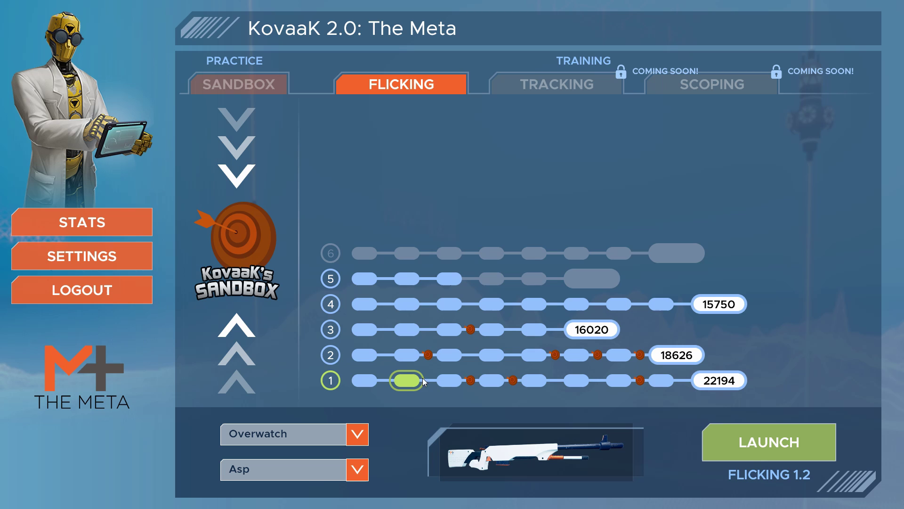
pyautogui.click(452, 381)
pyautogui.click(489, 382)
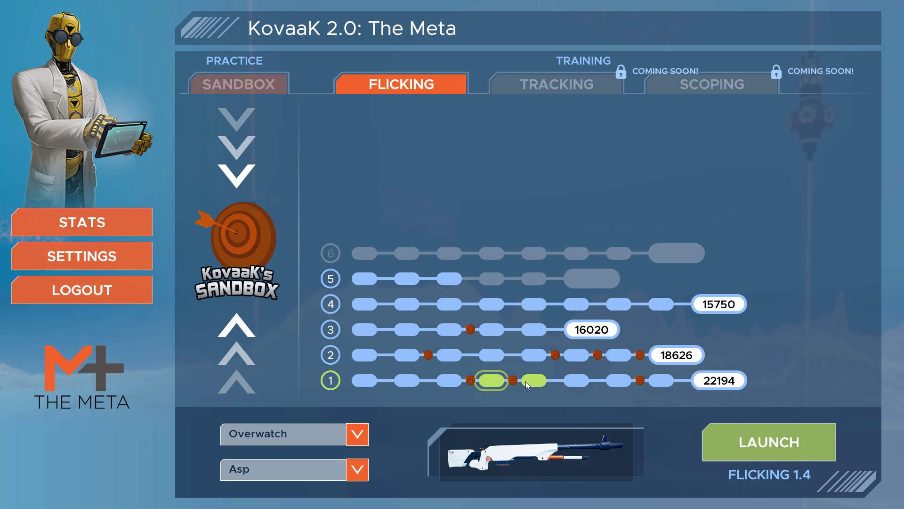
pyautogui.click(530, 381)
pyautogui.click(580, 381)
pyautogui.click(620, 382)
pyautogui.click(662, 382)
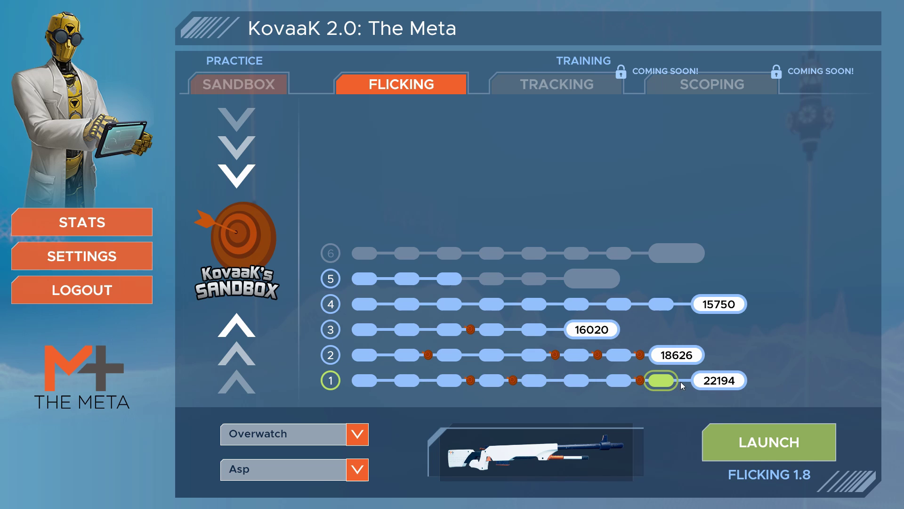
pyautogui.click(708, 382)
pyautogui.click(706, 387)
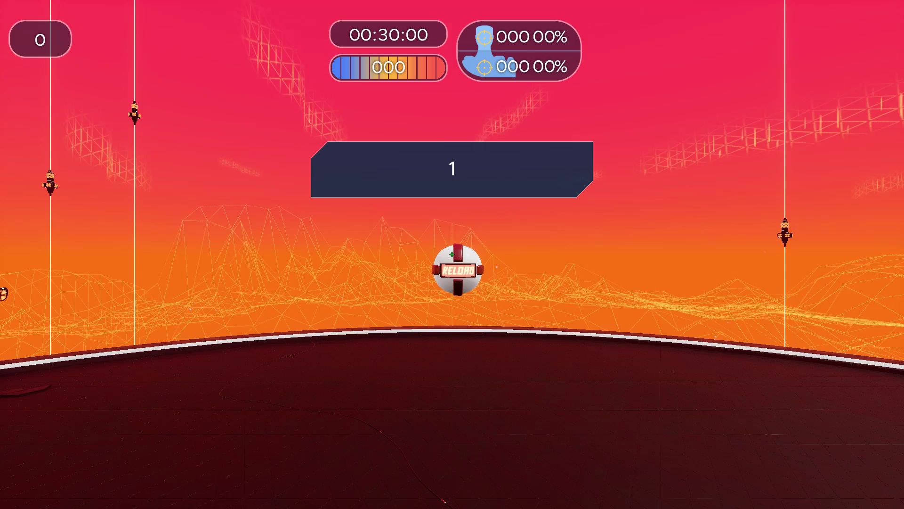
# Step: Play the scored final Flicking stage, alternating shots between the central ball and each robot target that appears
pyautogui.click(453, 255)
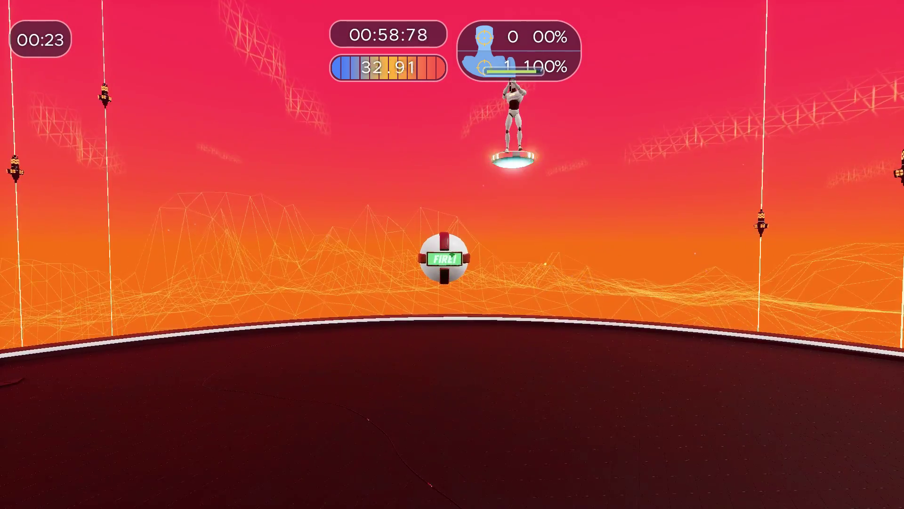
pyautogui.click(452, 255)
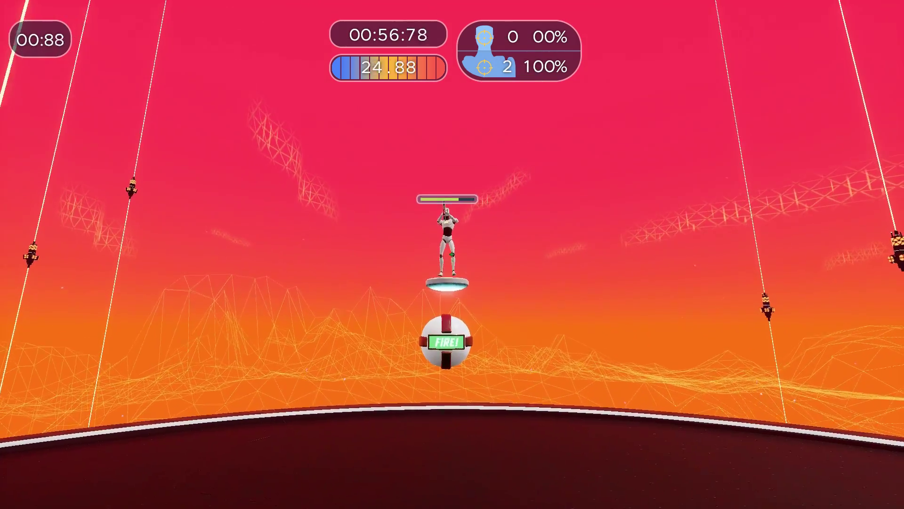
pyautogui.click(452, 255)
pyautogui.click(452, 254)
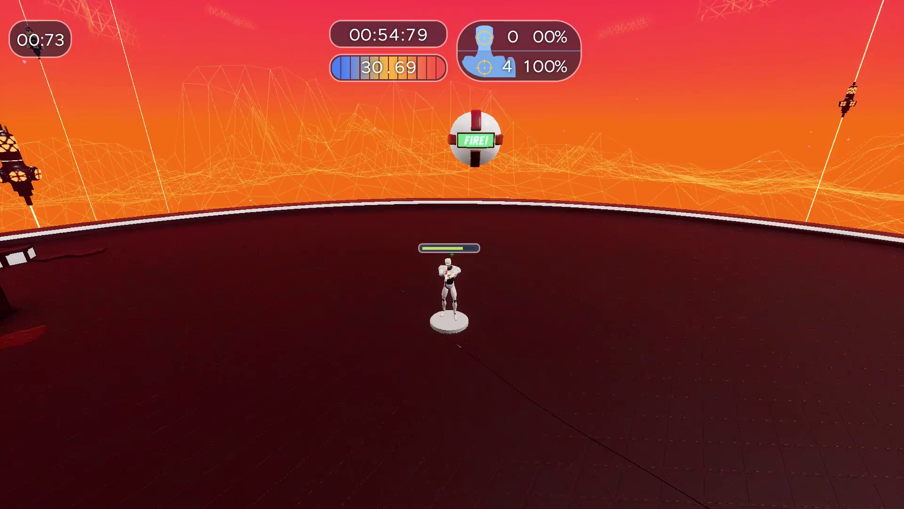
pyautogui.click(452, 255)
pyautogui.click(453, 254)
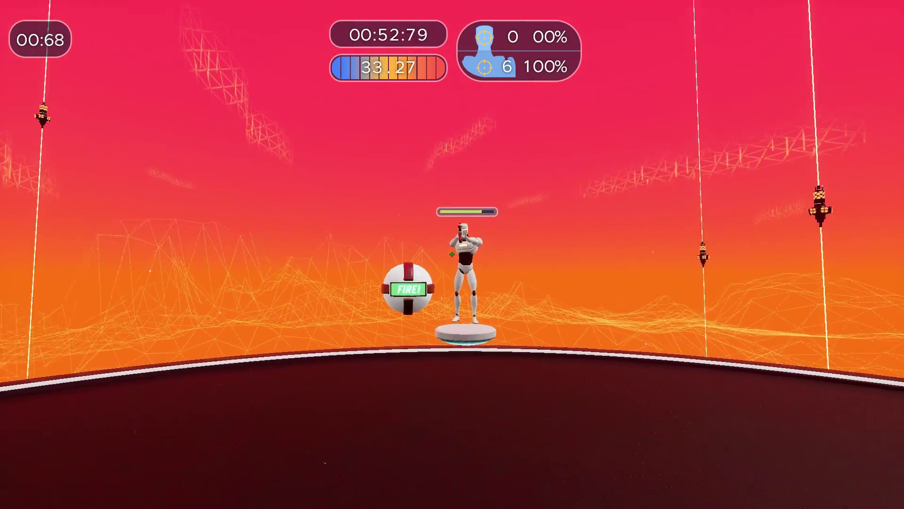
pyautogui.click(452, 255)
pyautogui.click(452, 254)
pyautogui.click(452, 254)
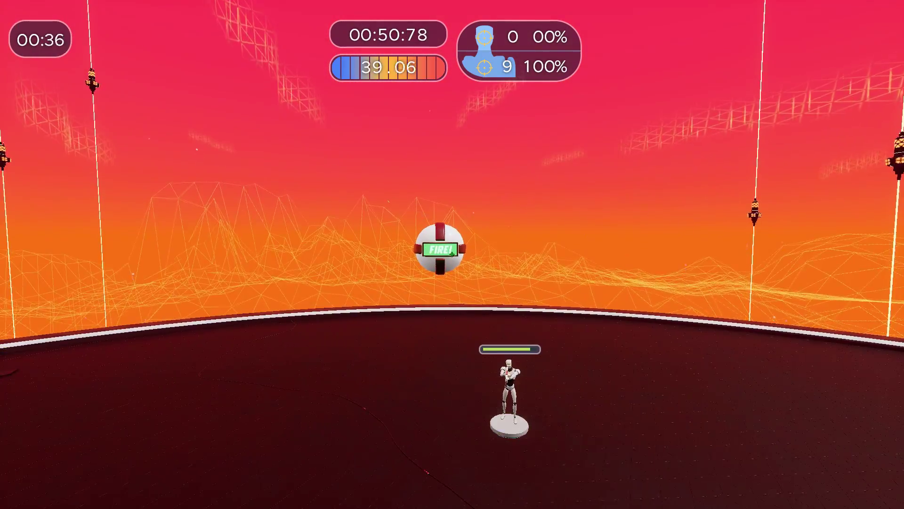
pyautogui.click(452, 254)
pyautogui.click(453, 255)
pyautogui.click(452, 254)
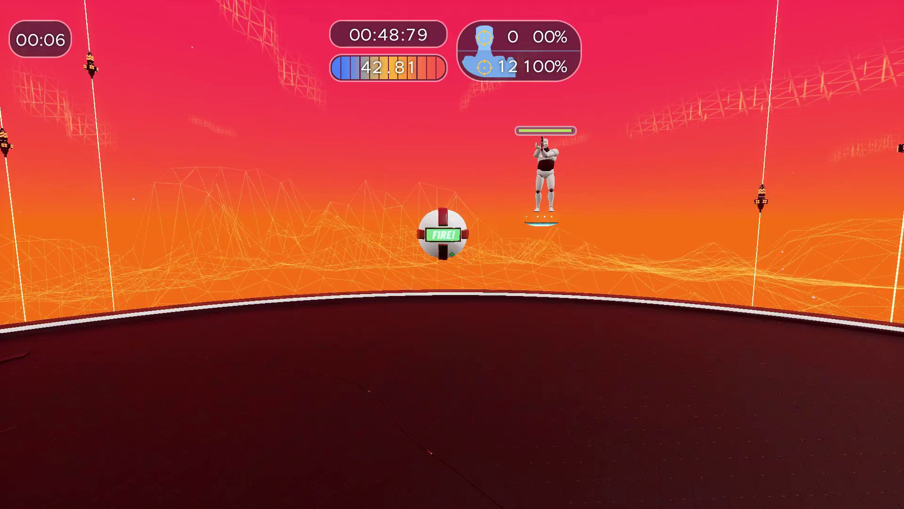
pyautogui.click(452, 255)
pyautogui.click(452, 255)
pyautogui.click(453, 255)
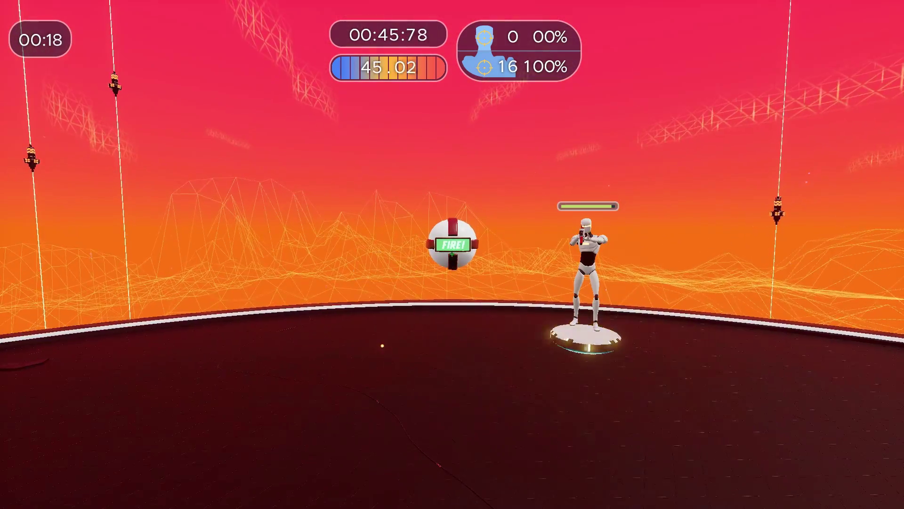
pyautogui.click(453, 255)
pyautogui.click(453, 255)
pyautogui.press('r')
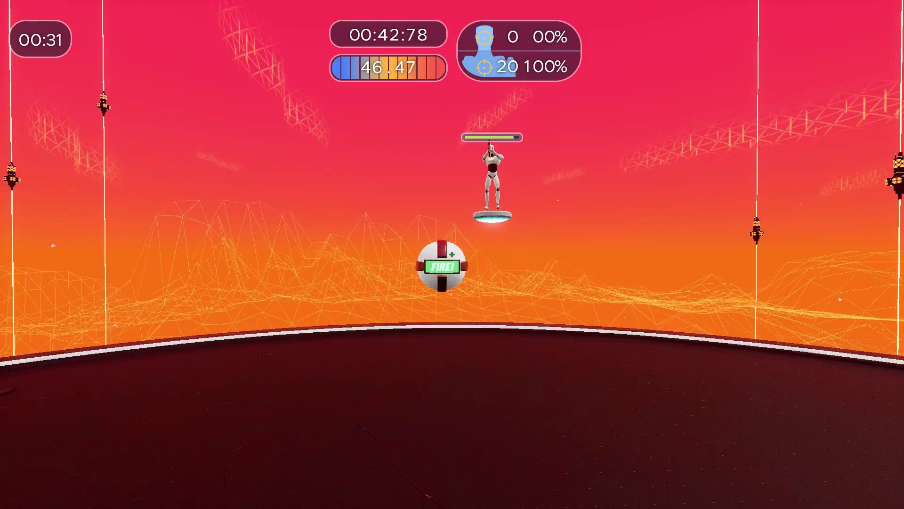
pyautogui.click(453, 254)
pyautogui.click(453, 254)
pyautogui.click(452, 254)
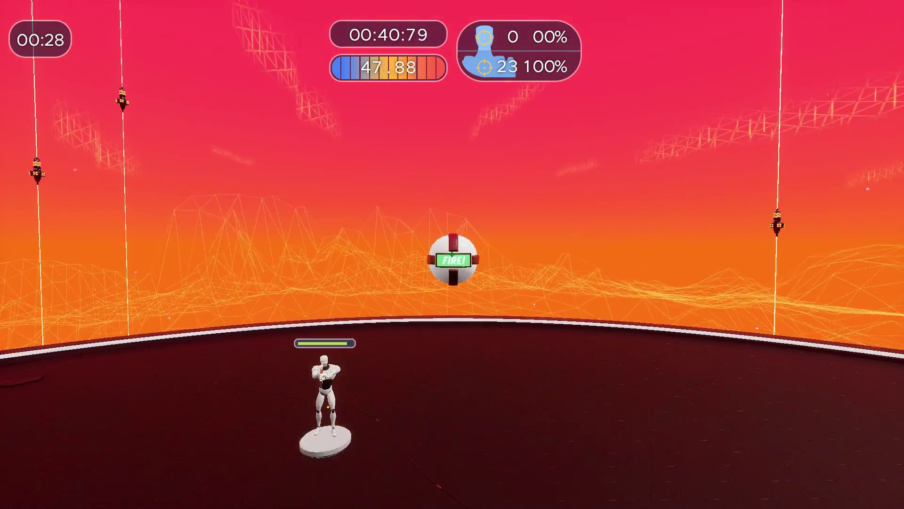
pyautogui.click(452, 254)
pyautogui.click(452, 255)
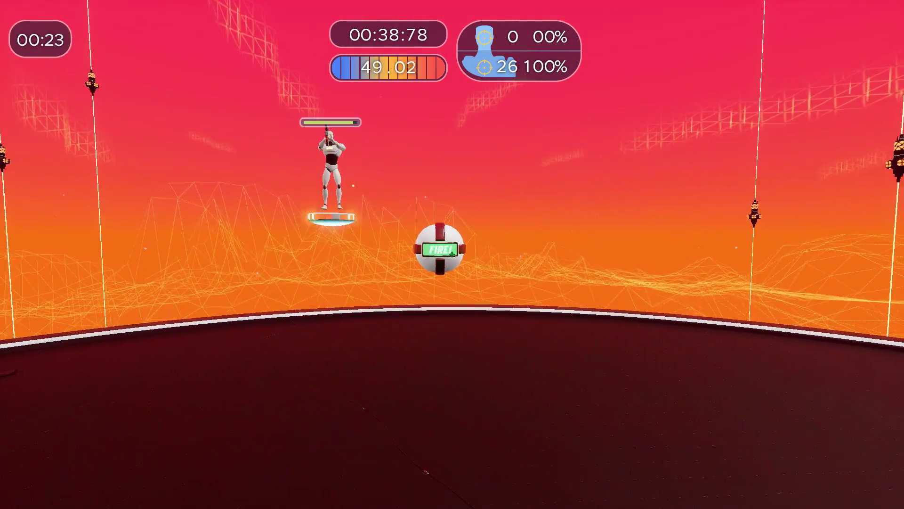
pyautogui.click(452, 255)
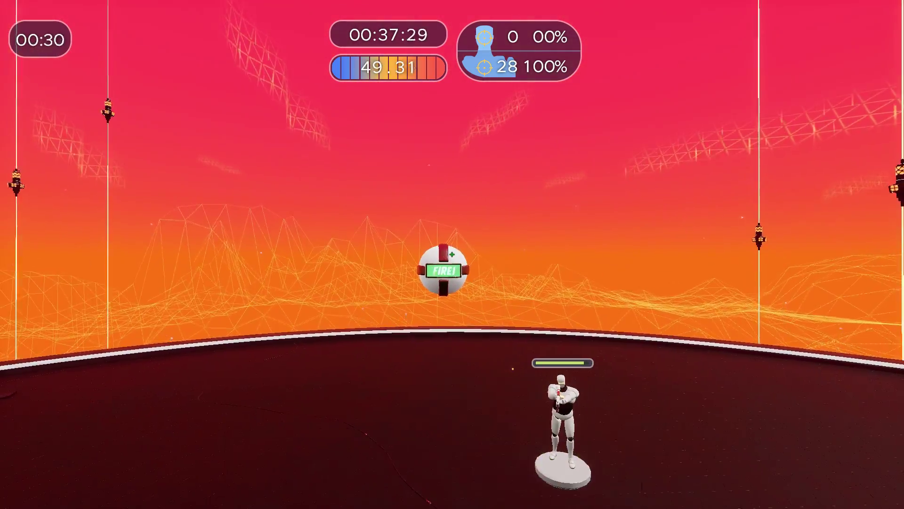
pyautogui.click(452, 254)
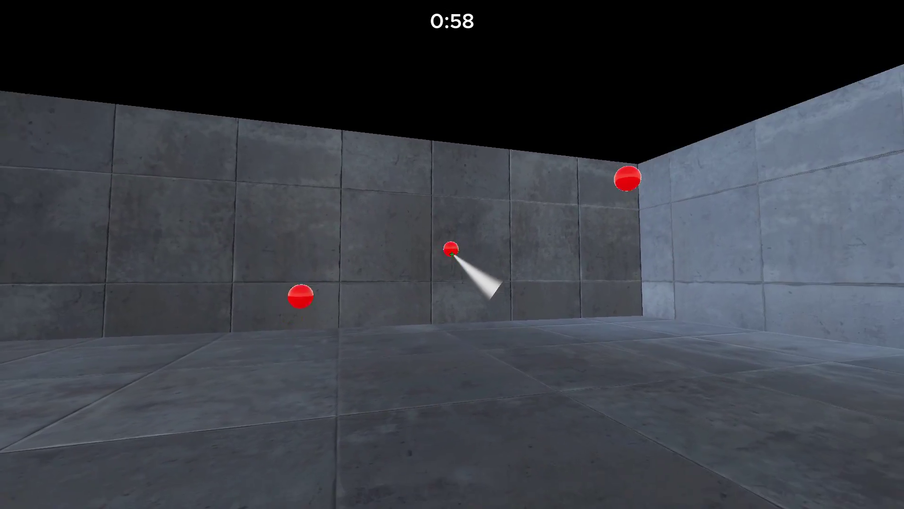
# Step: Shoot the red spheres floating in the concrete room one after another during the timed scenario
pyautogui.click(453, 254)
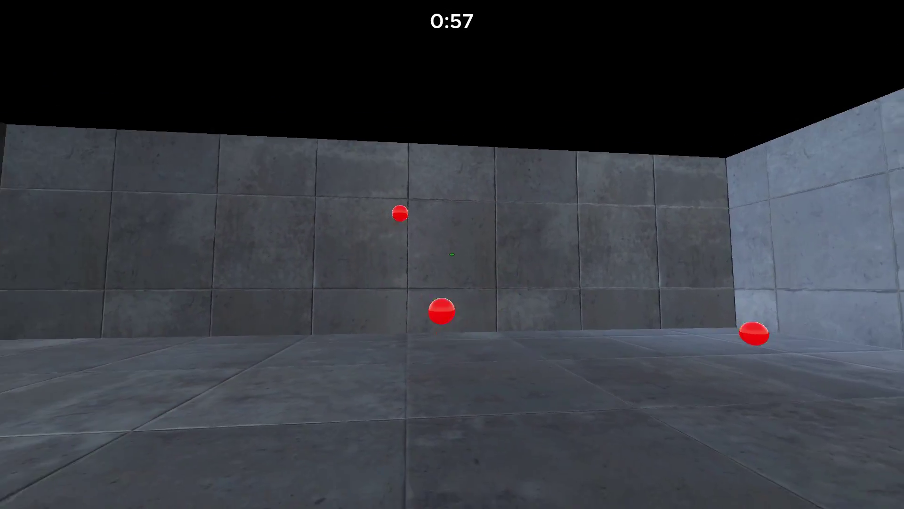
pyautogui.click(453, 255)
pyautogui.click(452, 255)
pyautogui.click(452, 254)
pyautogui.click(452, 254)
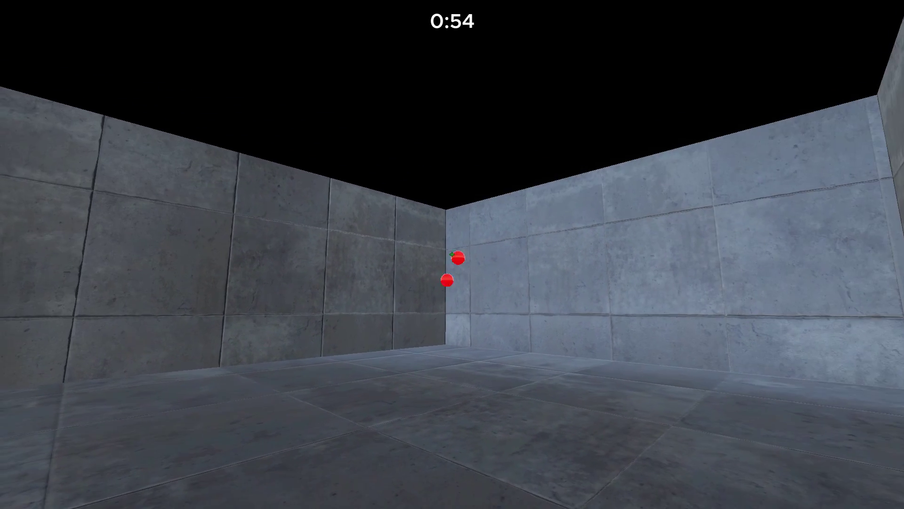
pyautogui.click(452, 255)
pyautogui.click(453, 254)
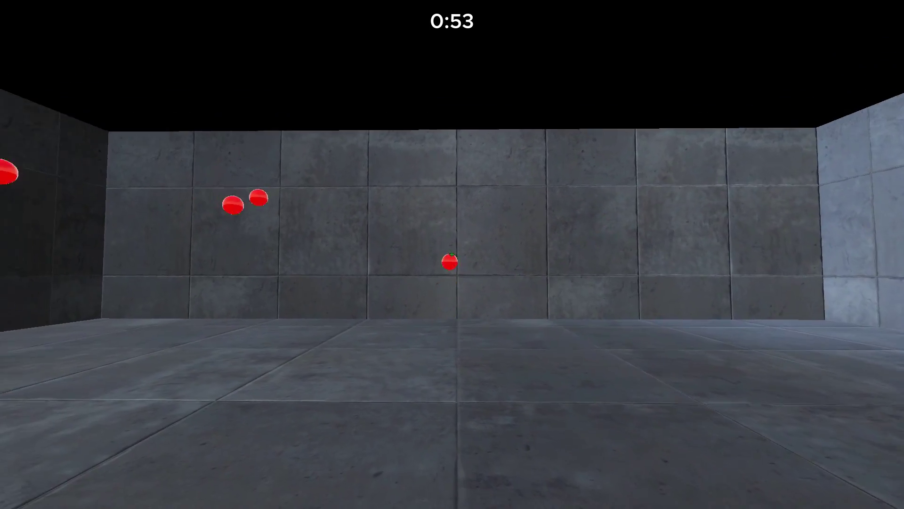
pyautogui.click(452, 254)
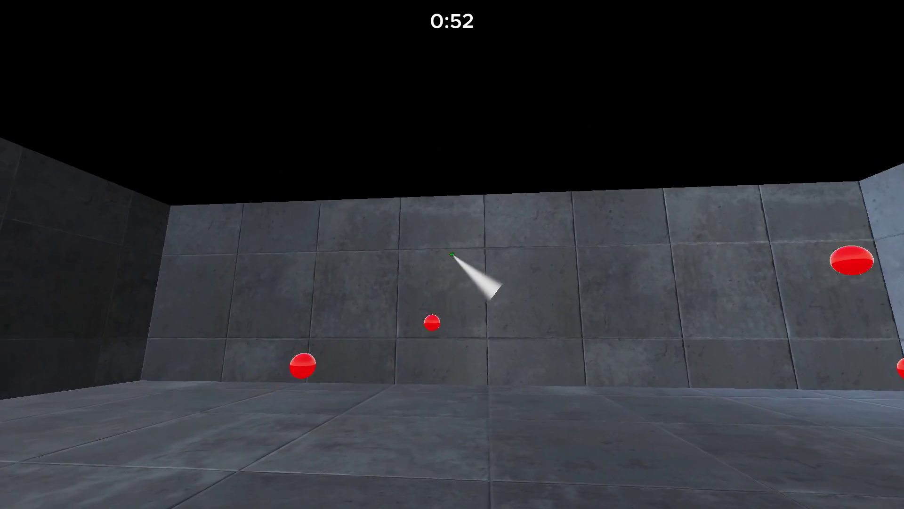
pyautogui.click(453, 254)
pyautogui.click(453, 254)
pyautogui.click(453, 254)
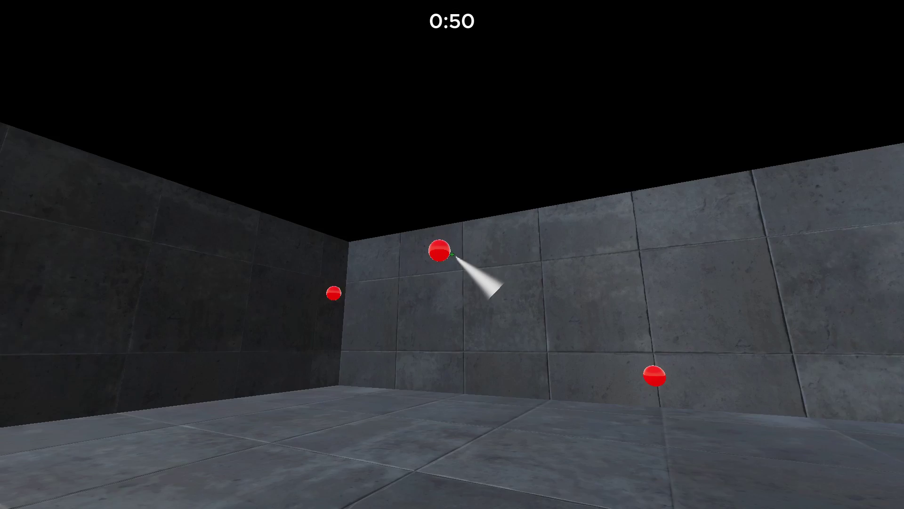
pyautogui.click(452, 254)
pyautogui.click(452, 255)
pyautogui.click(453, 255)
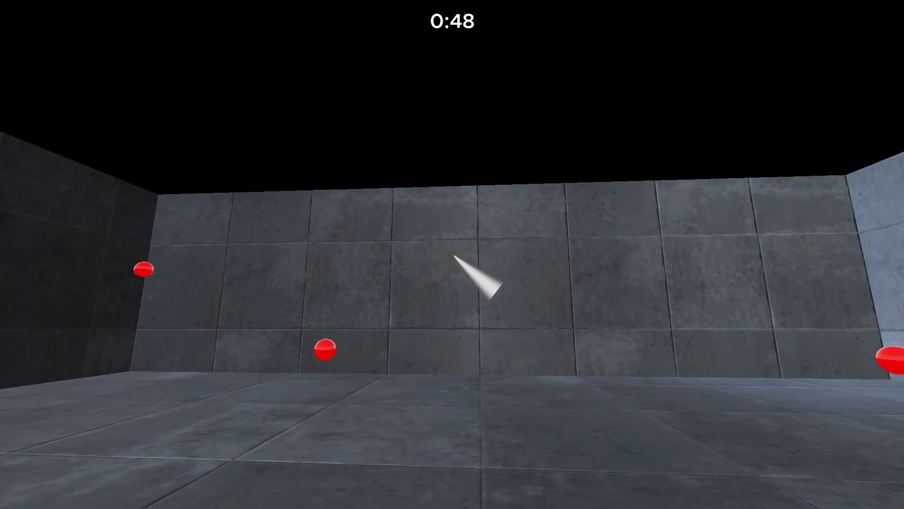
pyautogui.click(452, 254)
pyautogui.click(453, 255)
pyautogui.click(452, 254)
pyautogui.click(452, 255)
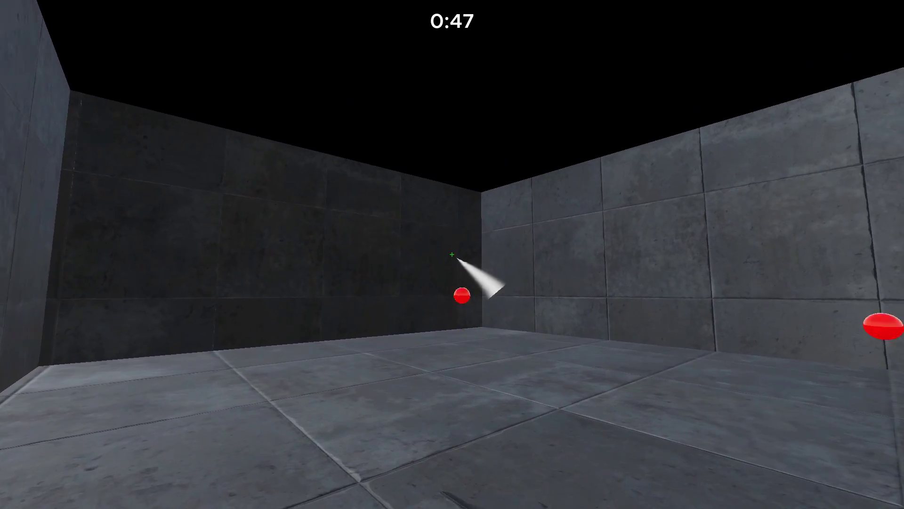
pyautogui.click(452, 254)
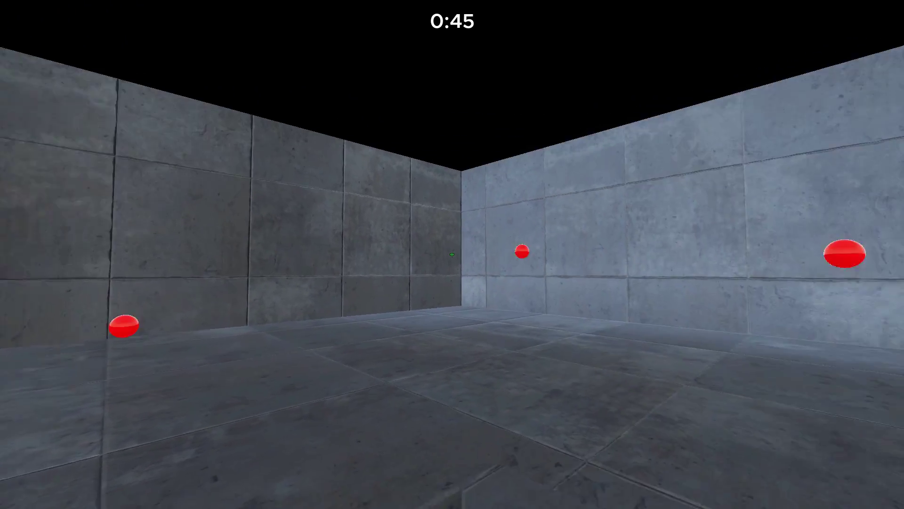
pyautogui.click(453, 255)
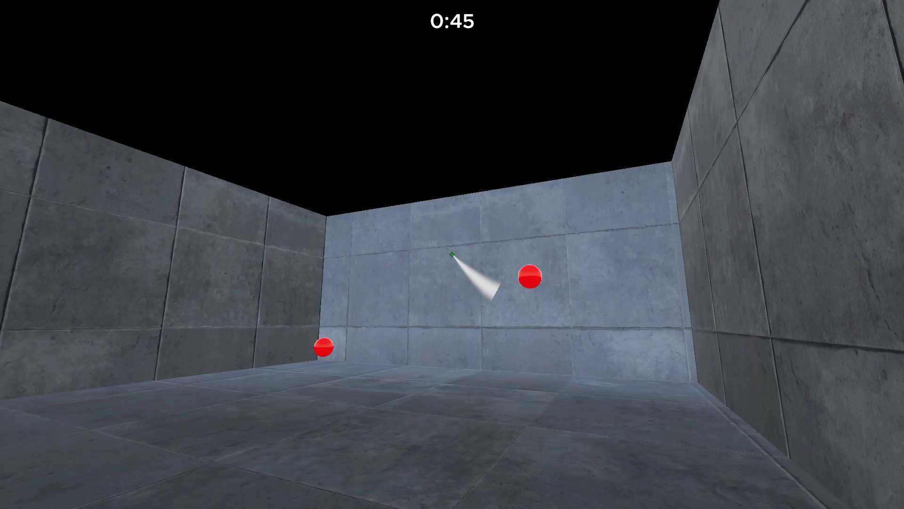
pyautogui.click(452, 255)
pyautogui.click(452, 254)
pyautogui.click(452, 254)
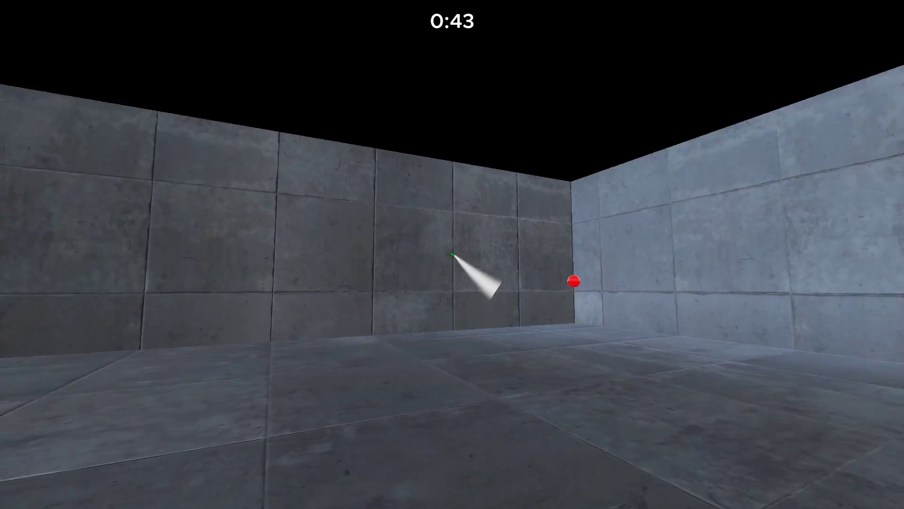
pyautogui.click(452, 254)
pyautogui.click(453, 254)
pyautogui.click(452, 255)
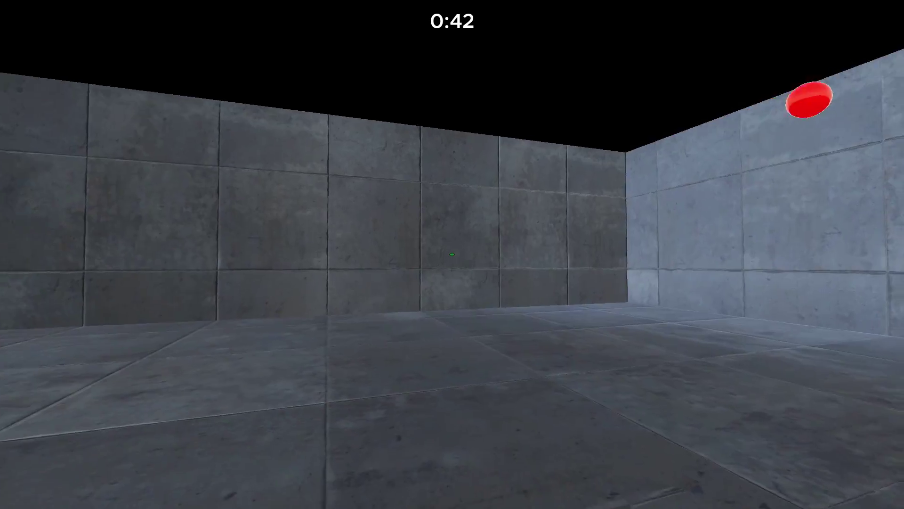